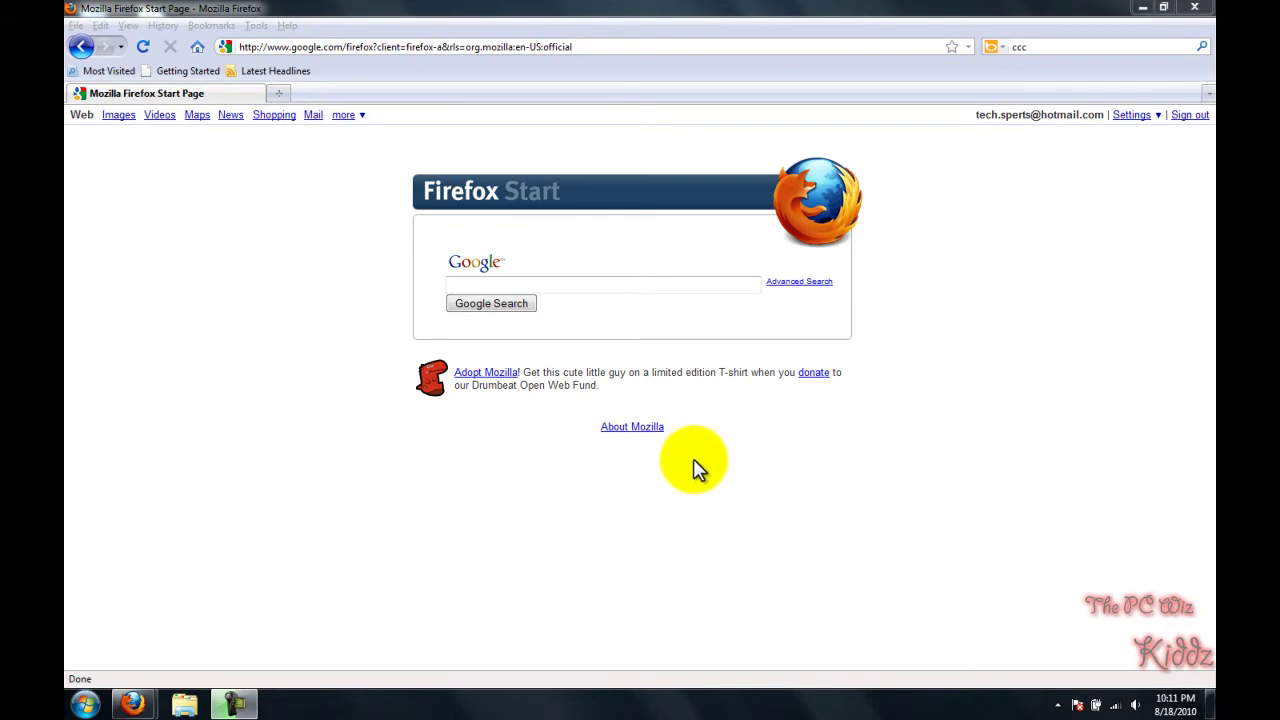
Step: Search Google for CCleaner and open Piriform's CCleaner product page from the results
{"action": "left_click", "coordinate": [549, 281]}
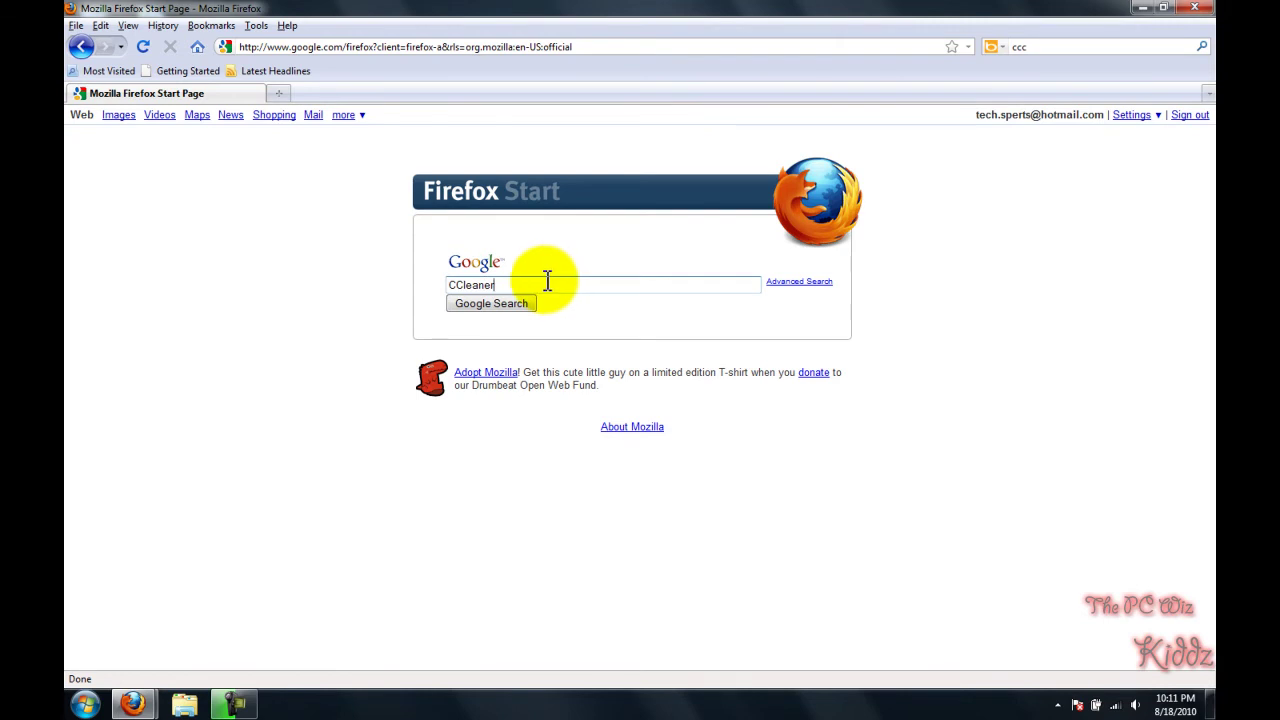
{"action": "left_click", "coordinate": [510, 314]}
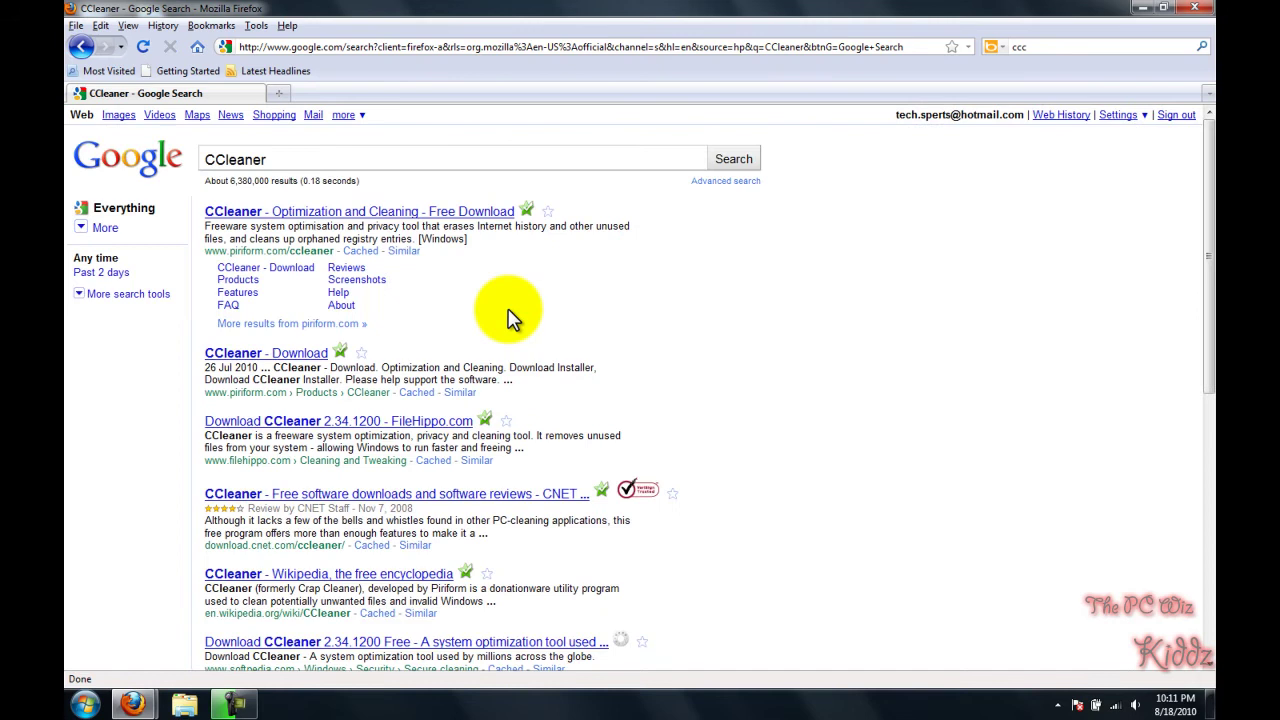
{"action": "left_click", "coordinate": [405, 214]}
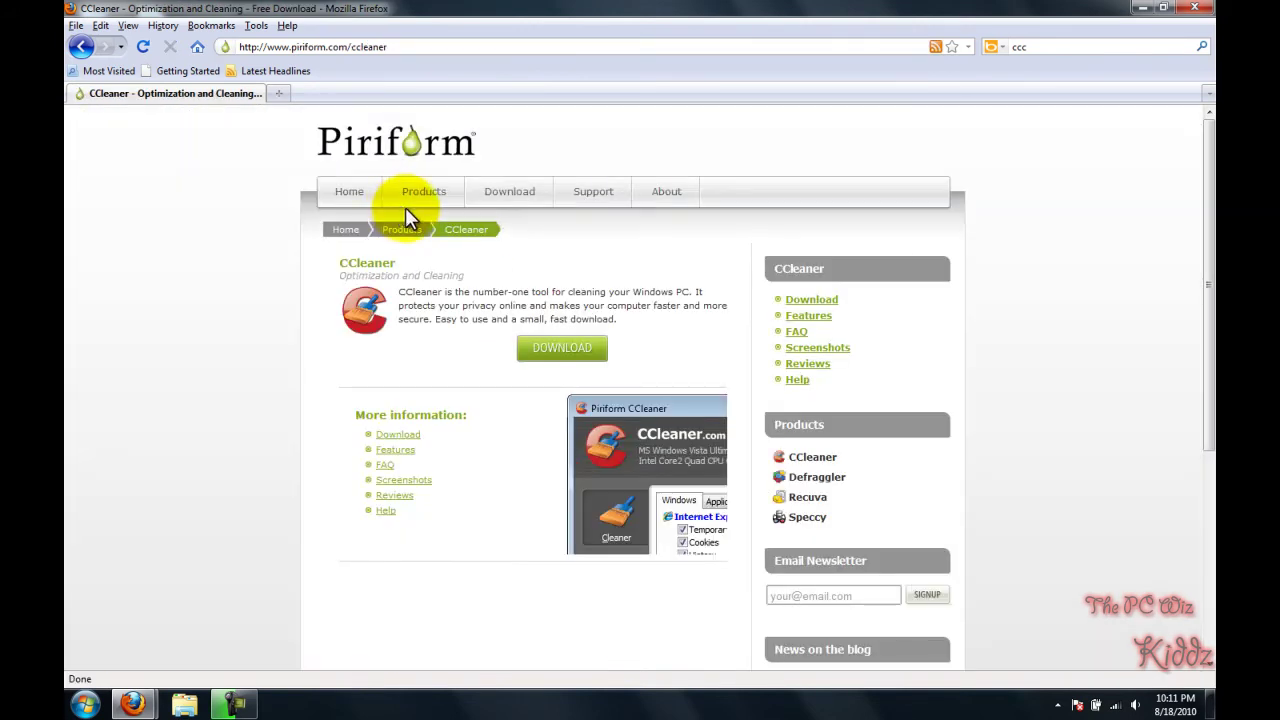
Step: Save the CCleaner installer ccsetup234.exe from Piriform.com and move the Downloads window clear of the page content
{"action": "left_click", "coordinate": [540, 350]}
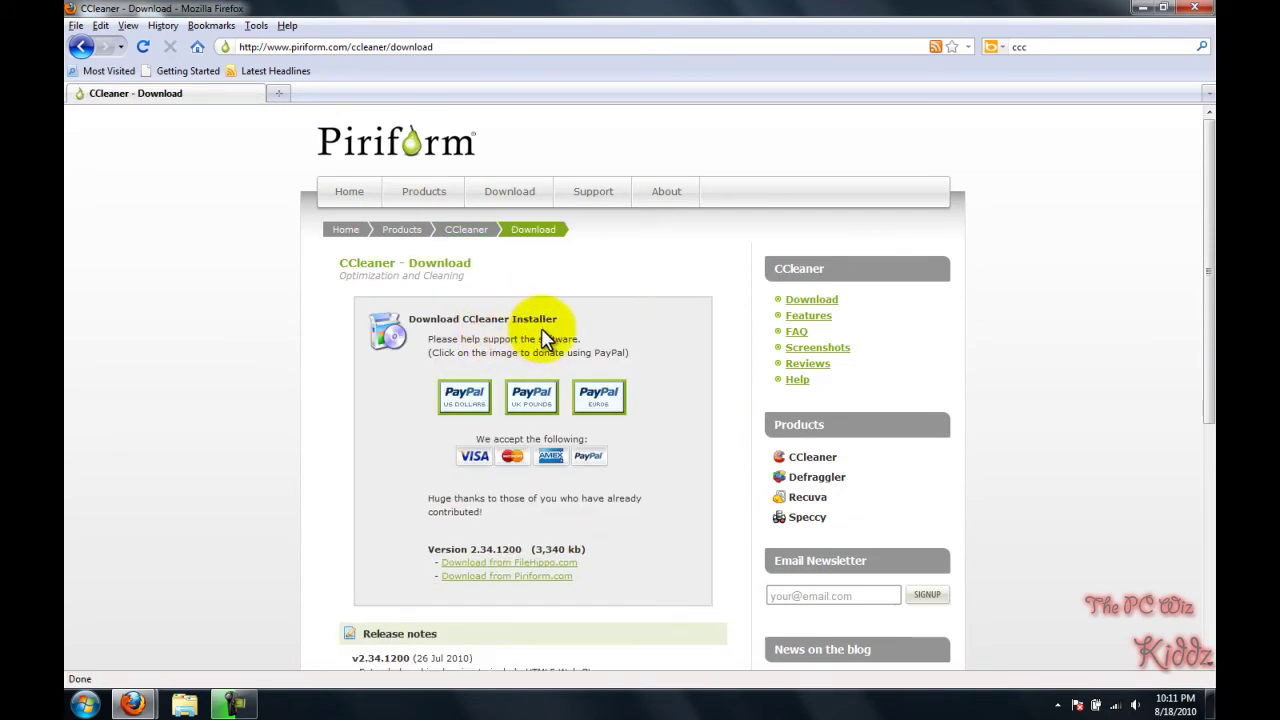
{"action": "scroll", "coordinate": [541, 330], "scroll_direction": "down", "scroll_amount": 3}
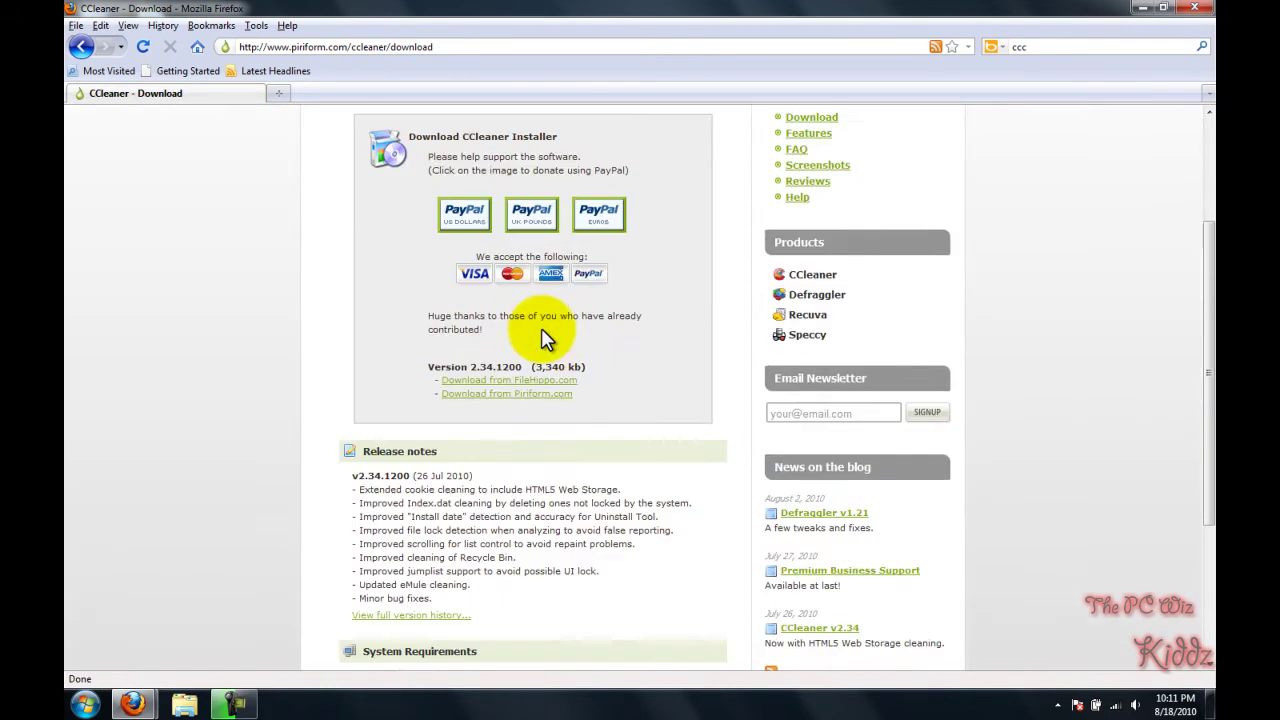
{"action": "left_click", "coordinate": [538, 396]}
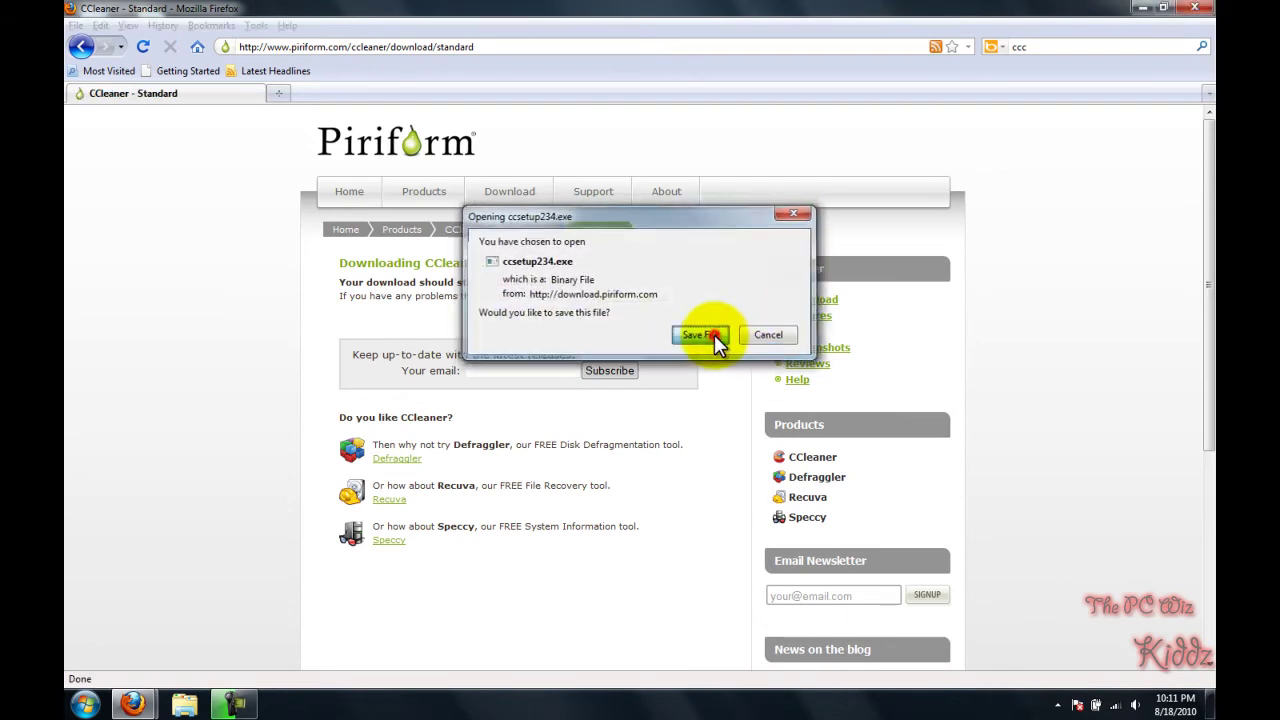
{"action": "left_click", "coordinate": [714, 334]}
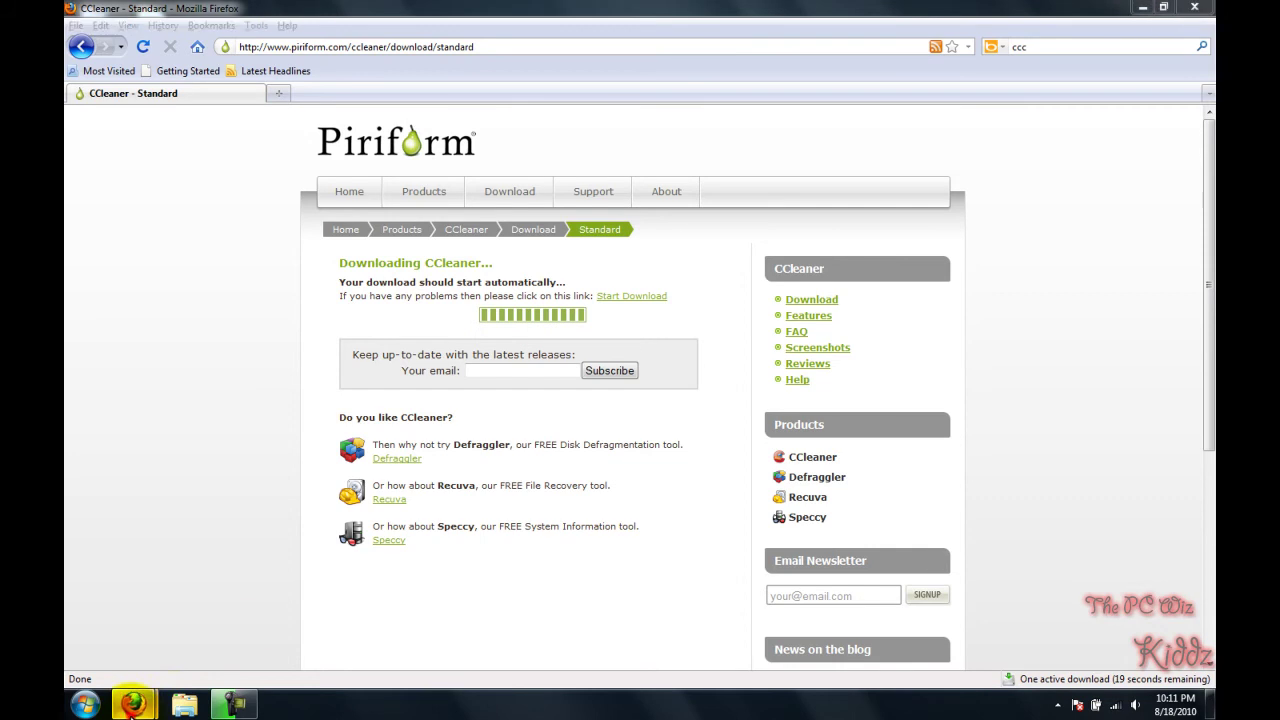
{"action": "mouse_move", "coordinate": [132, 704]}
{"action": "left_click", "coordinate": [306, 625]}
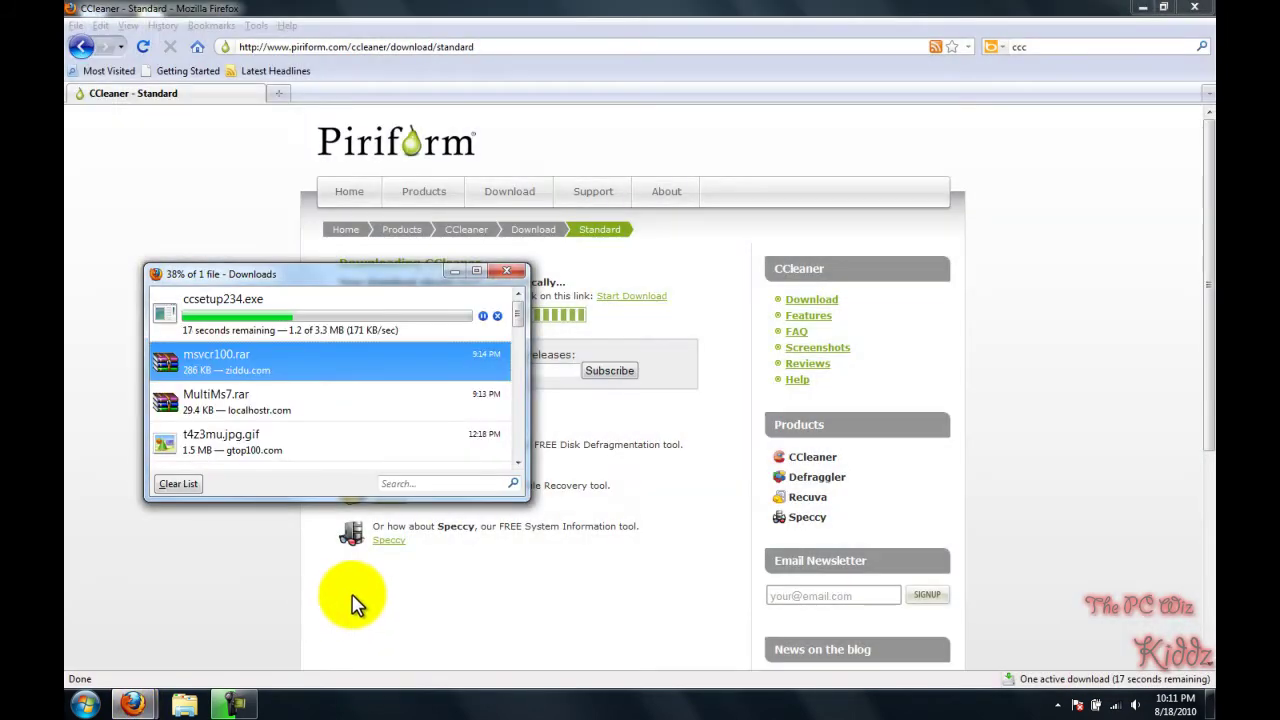
{"action": "left_click_drag", "start_coordinate": [329, 282], "coordinate": [908, 428]}
Step: Open Piriform's Defraggler page and save the installer dfsetup121.exe from Piriform.com
{"action": "left_click", "coordinate": [410, 459]}
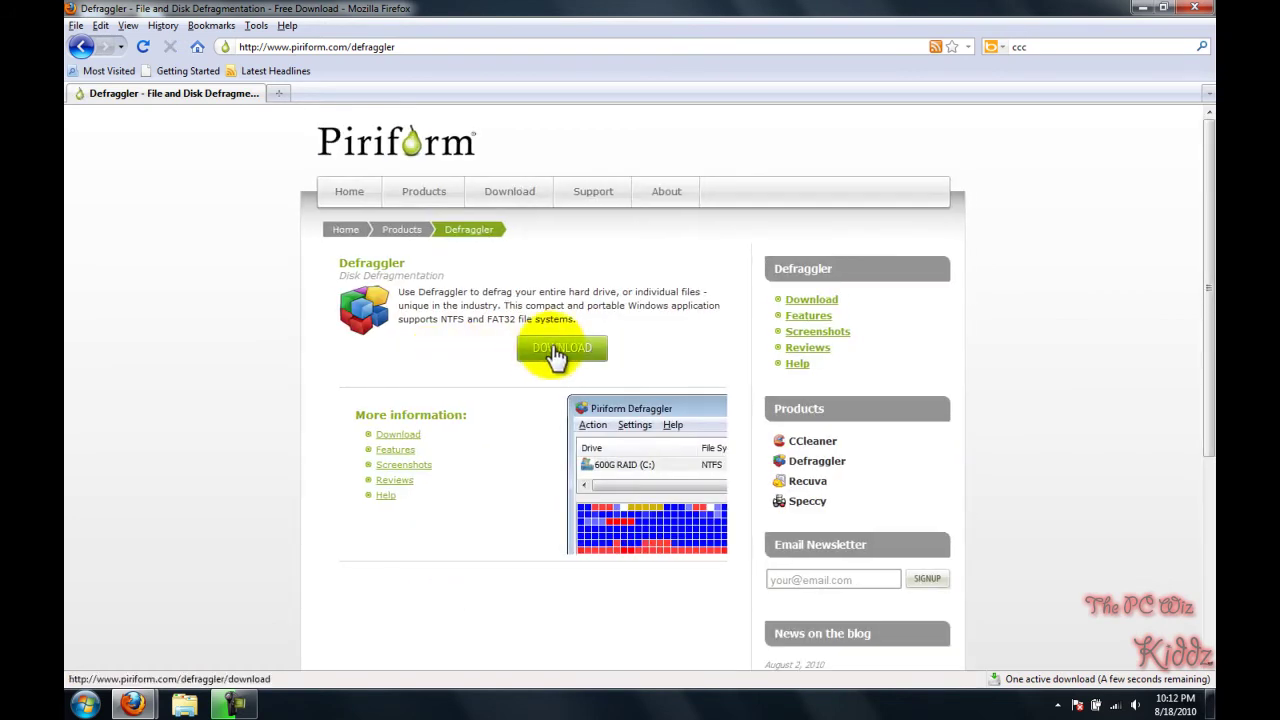
{"action": "left_click", "coordinate": [555, 355]}
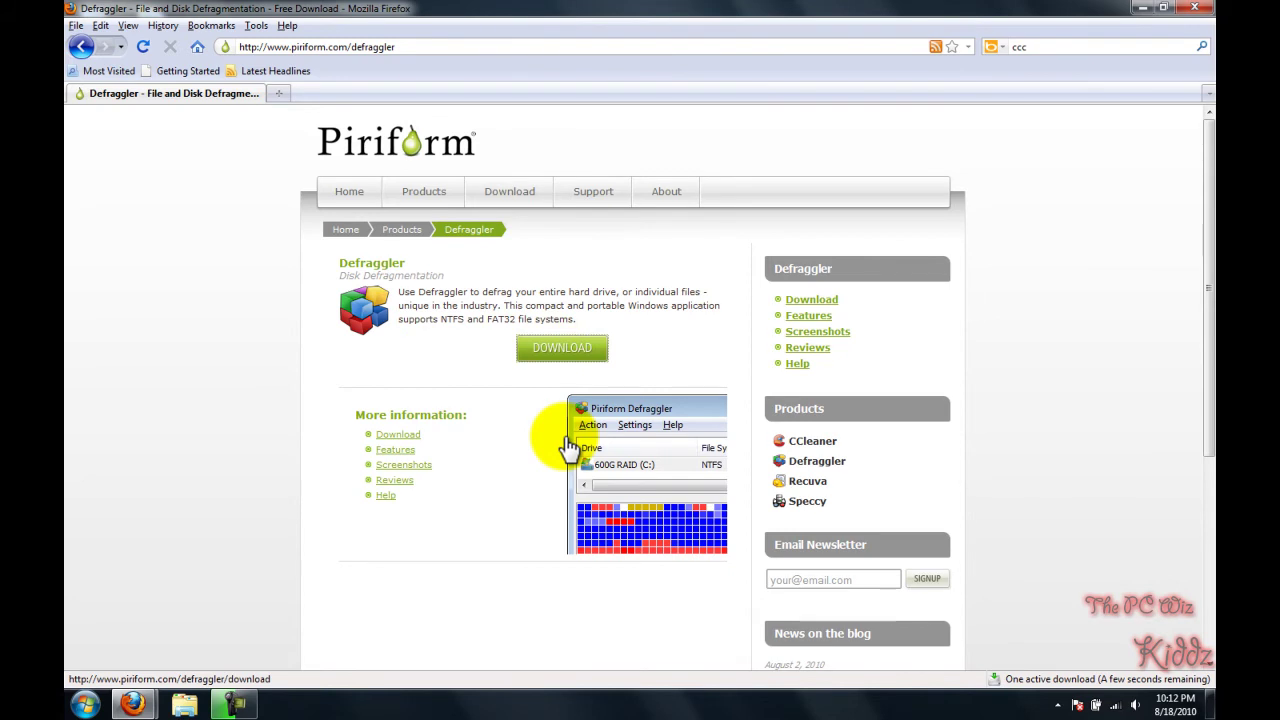
{"action": "left_click", "coordinate": [567, 447]}
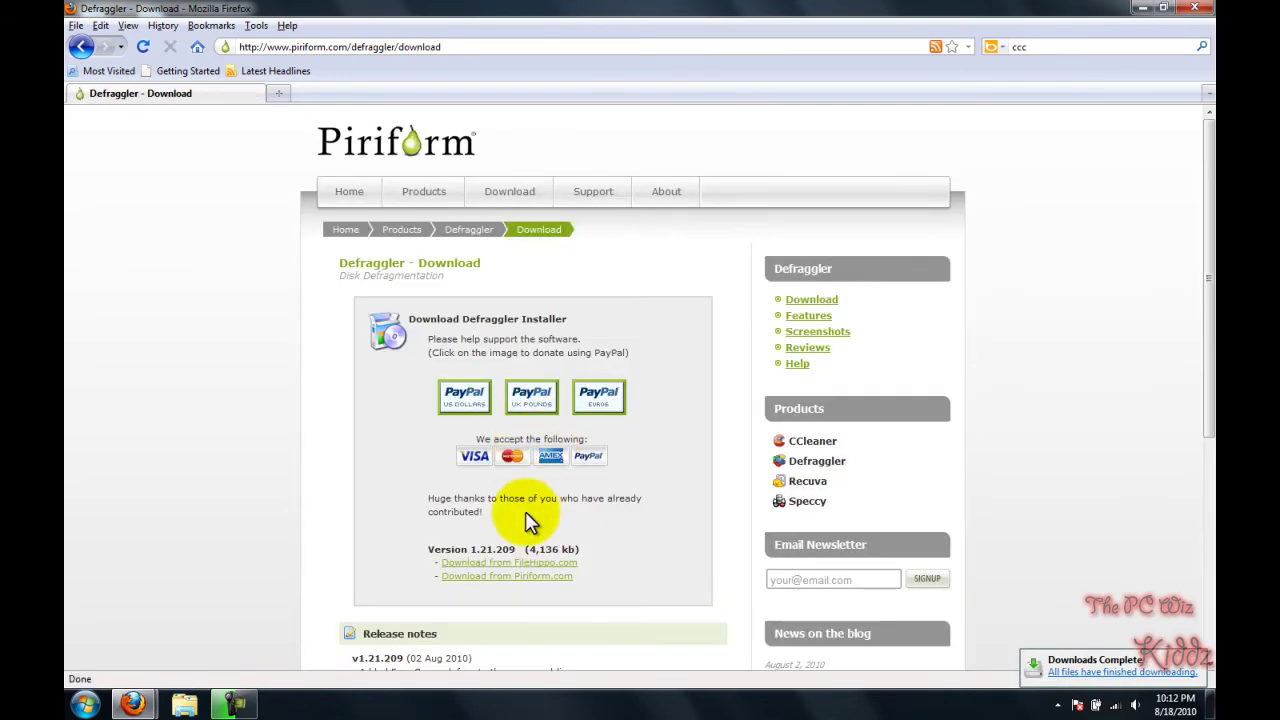
{"action": "left_click", "coordinate": [520, 578]}
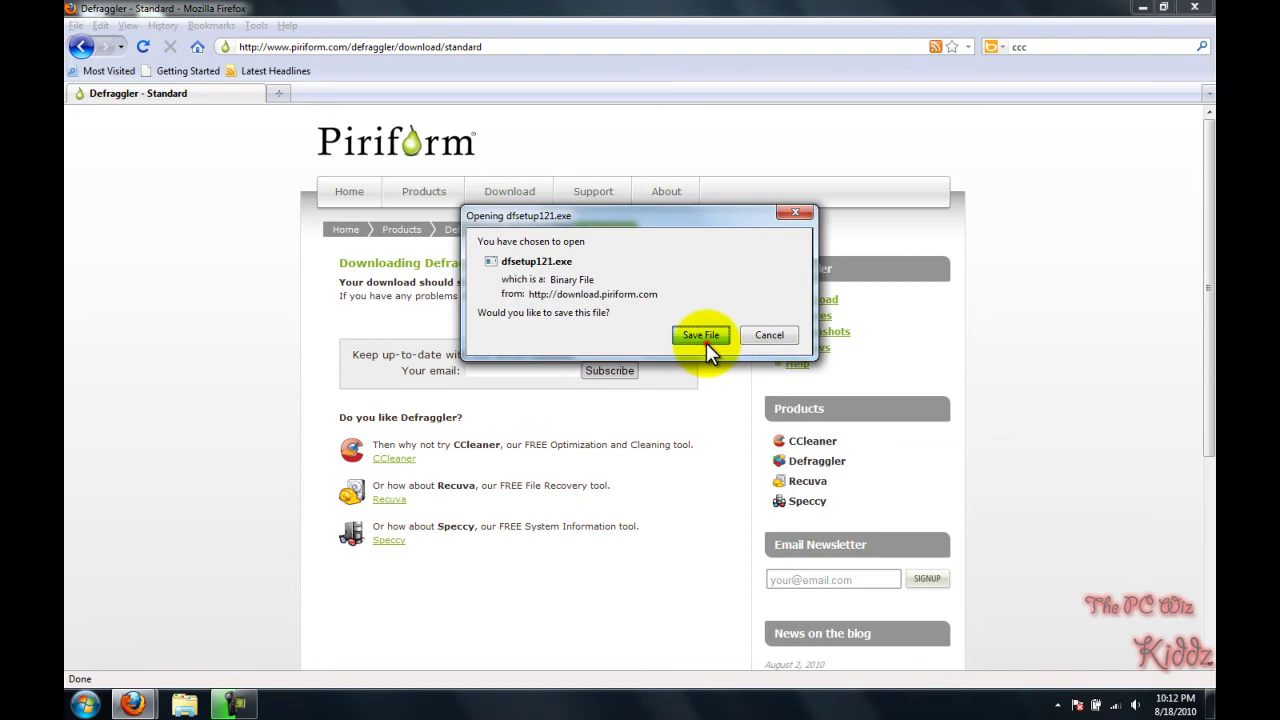
{"action": "left_click", "coordinate": [706, 342]}
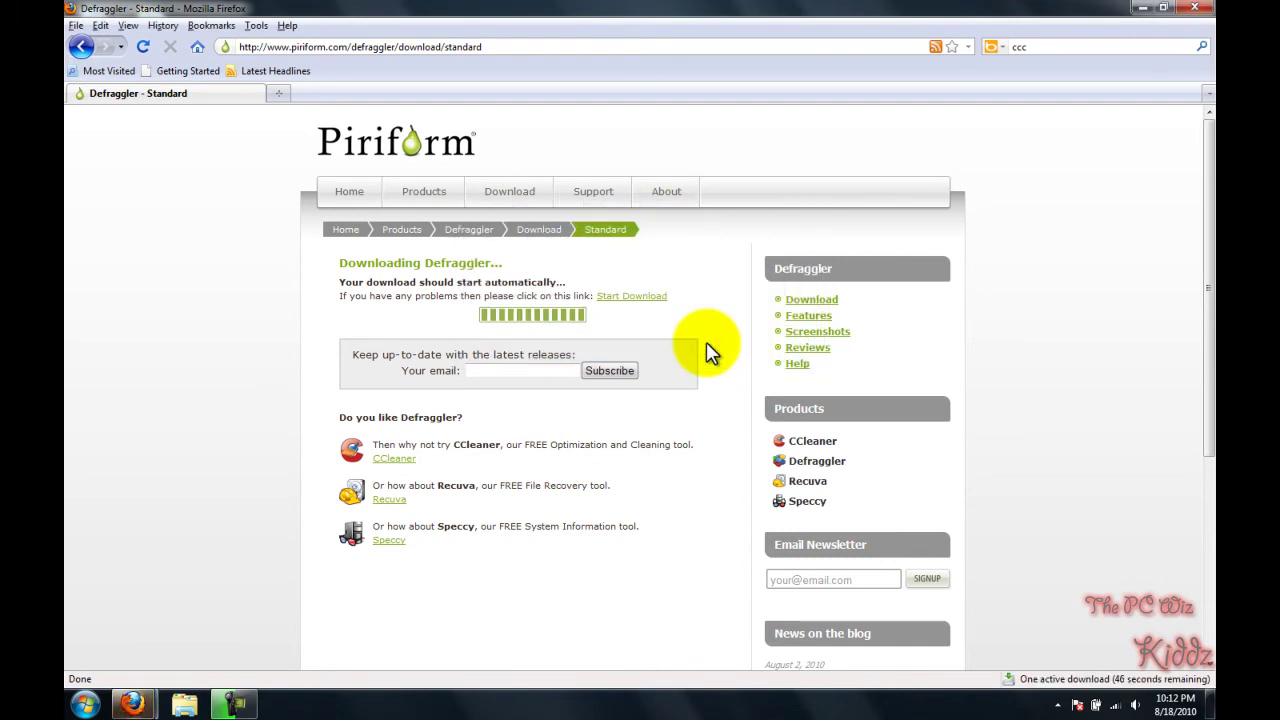
Step: Launch ccsetup234.exe from the browser's download list in English, keeping the destination folder C:\Program Files\CCleaner
{"action": "left_click", "coordinate": [1050, 682]}
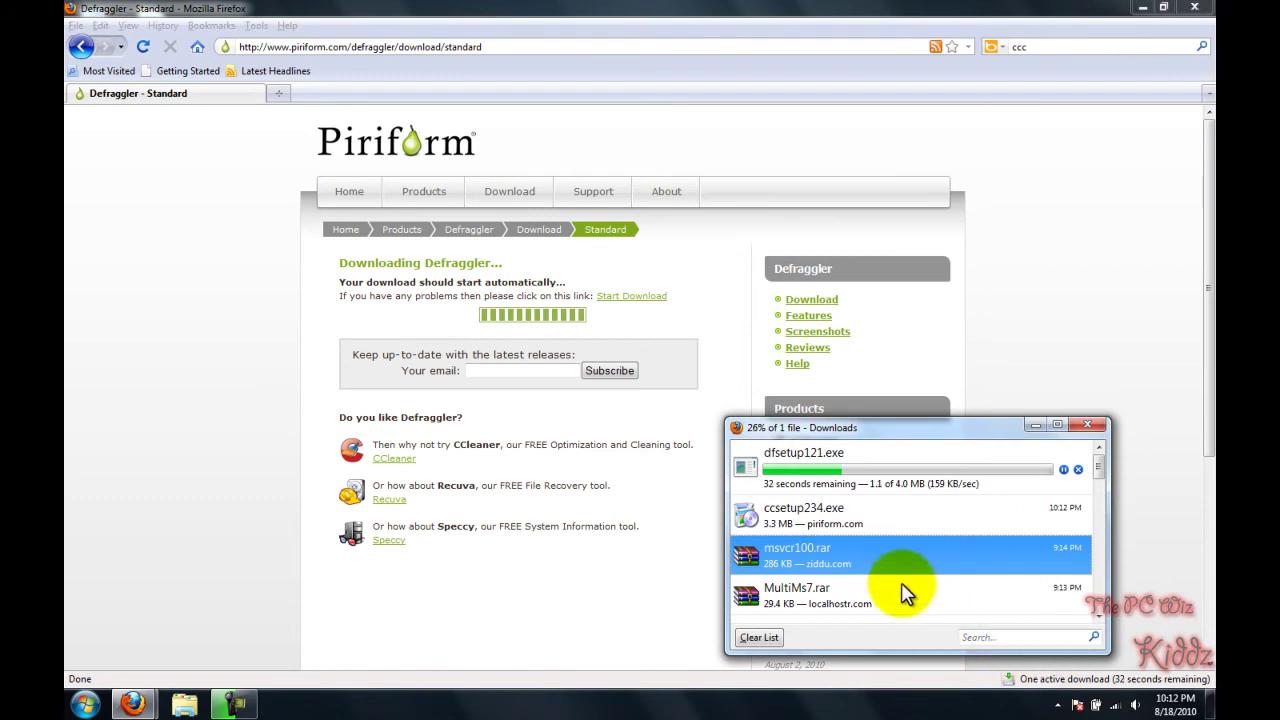
{"action": "left_click", "coordinate": [855, 524]}
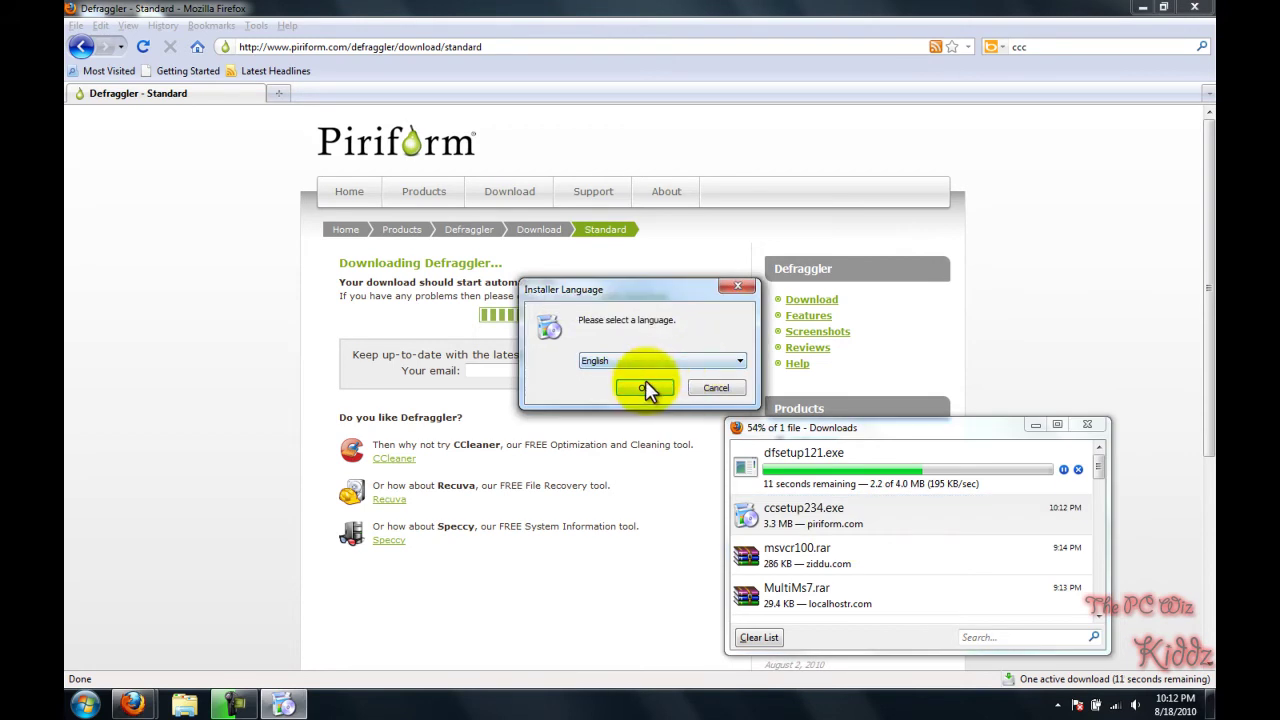
{"action": "left_click", "coordinate": [645, 388]}
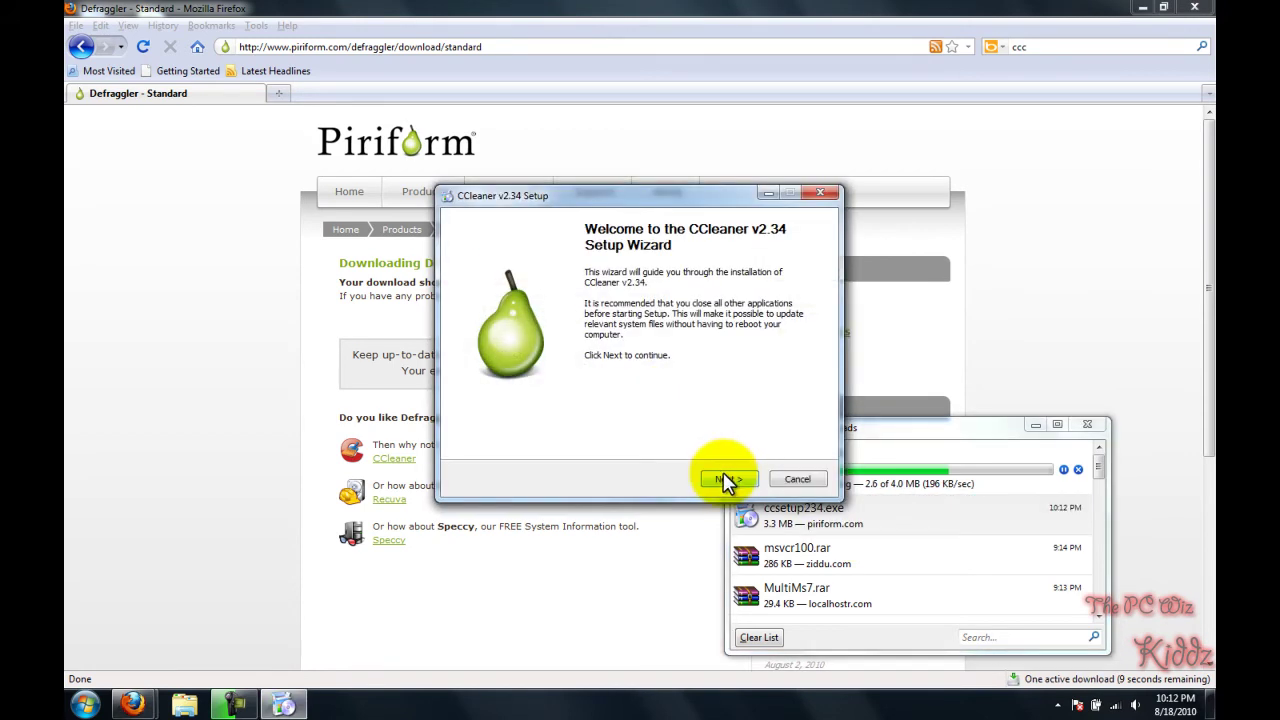
{"action": "left_click", "coordinate": [726, 479]}
{"action": "left_click", "coordinate": [726, 479]}
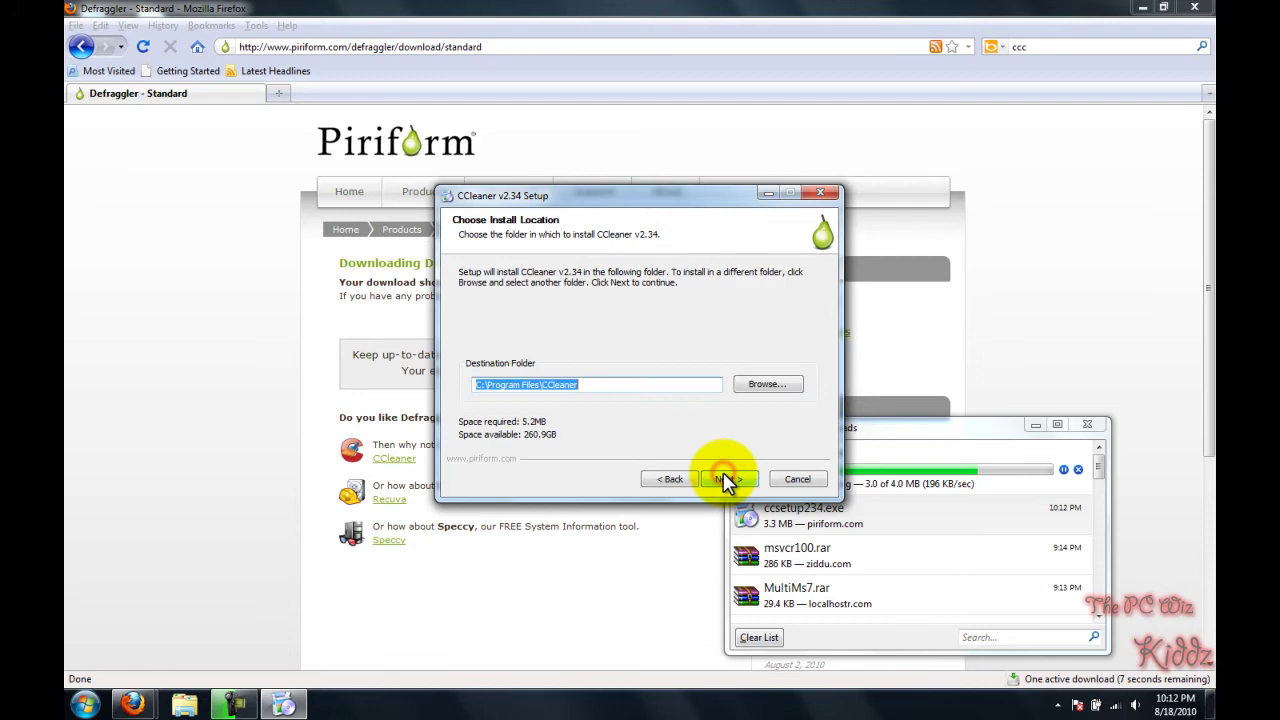
{"action": "left_click", "coordinate": [727, 480]}
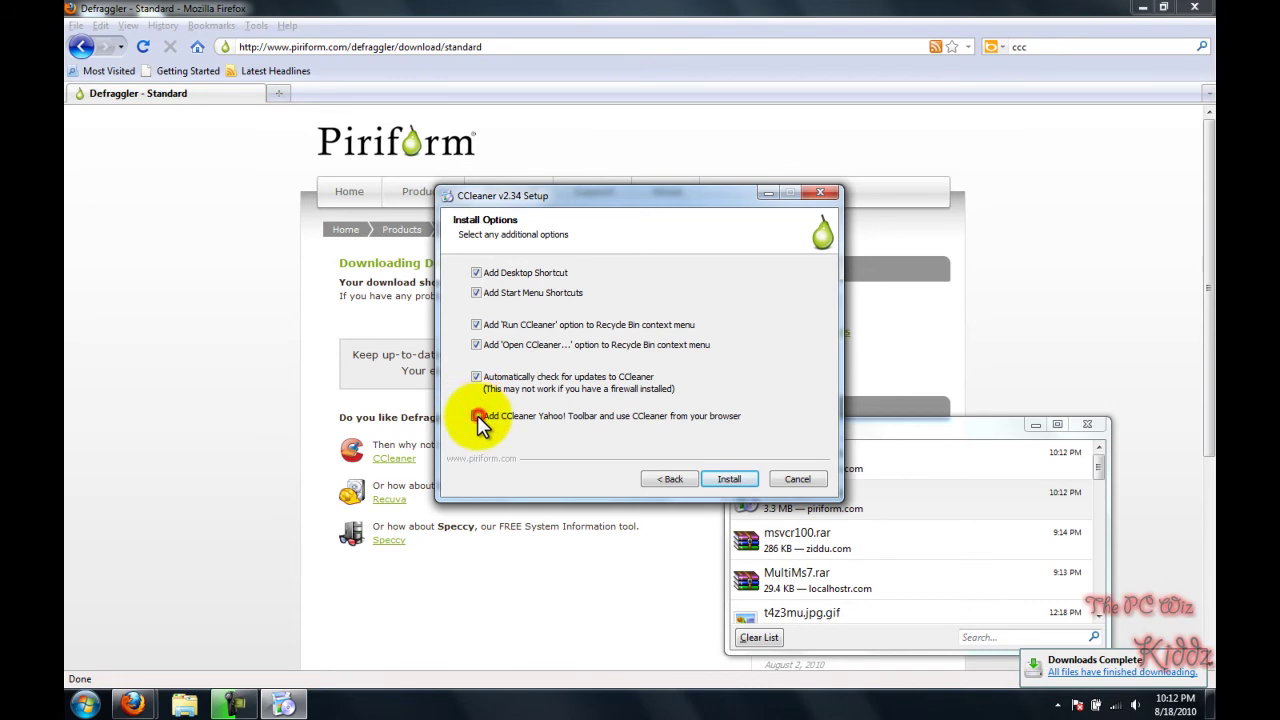
Step: Install CCleaner without the Yahoo! Toolbar option and finish the setup with Run CCleaner v2.34 enabled
{"action": "left_click", "coordinate": [477, 415]}
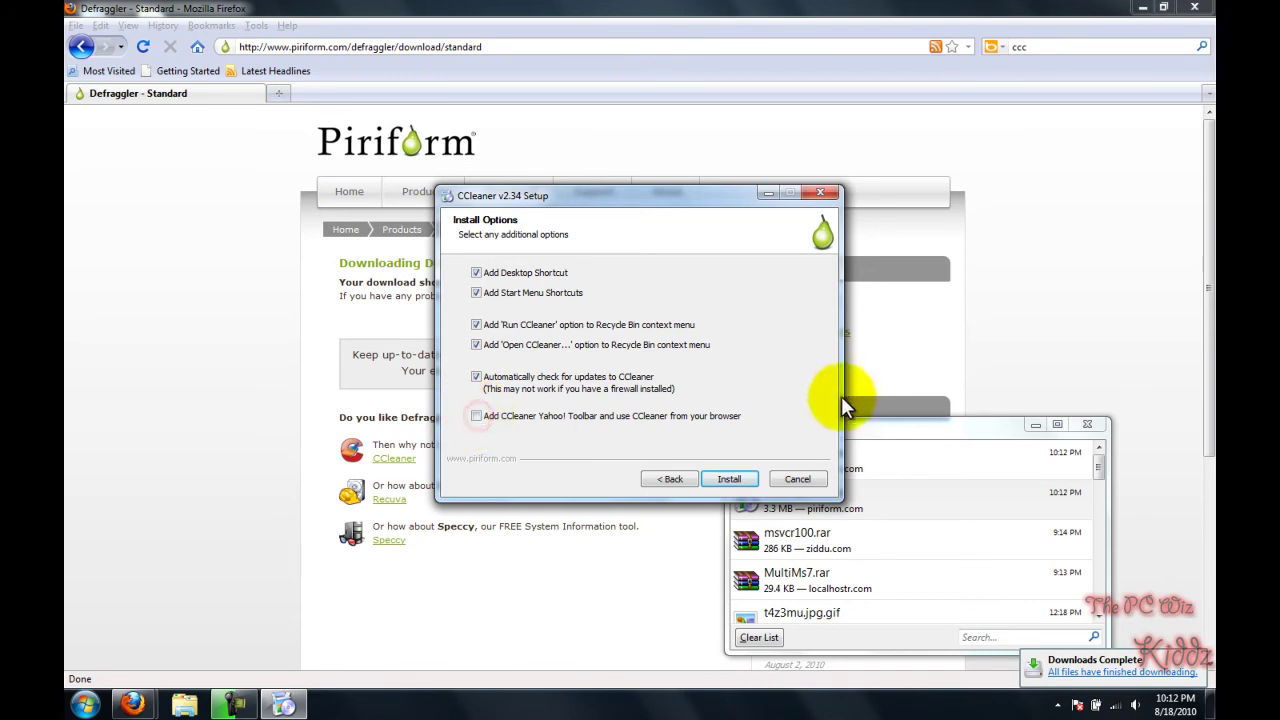
{"action": "left_click", "coordinate": [726, 481]}
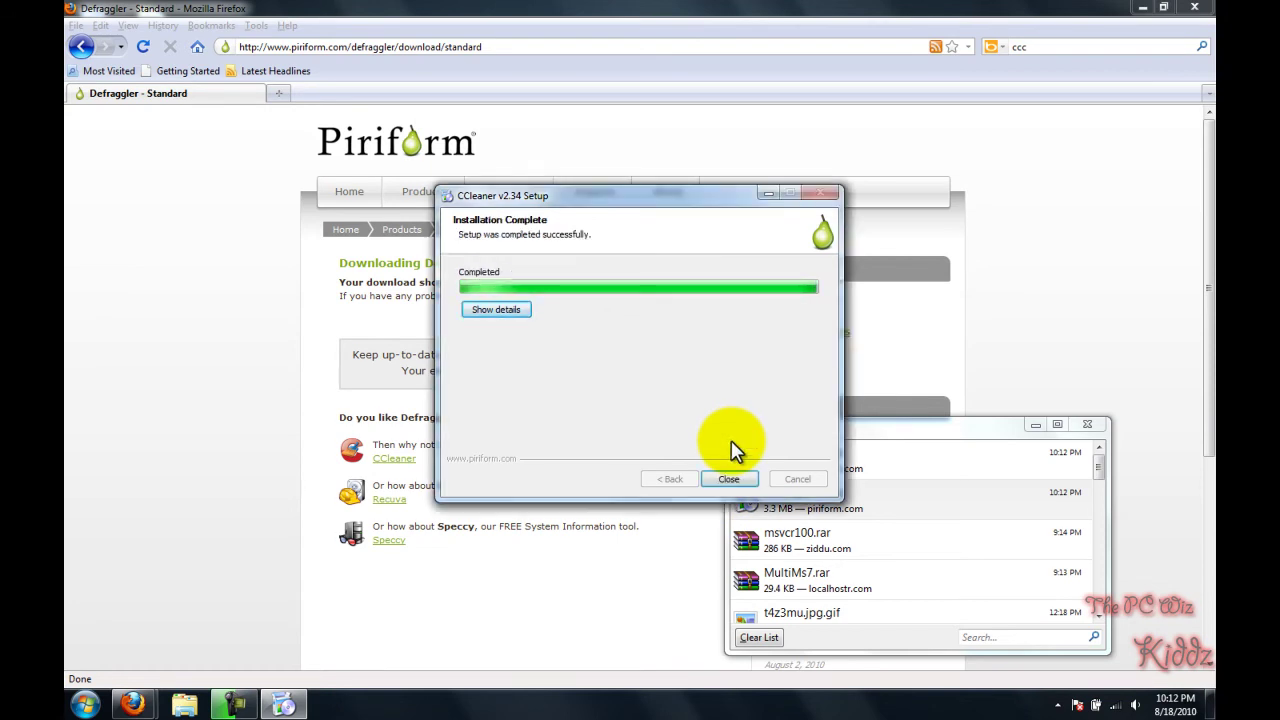
{"action": "left_click", "coordinate": [733, 480]}
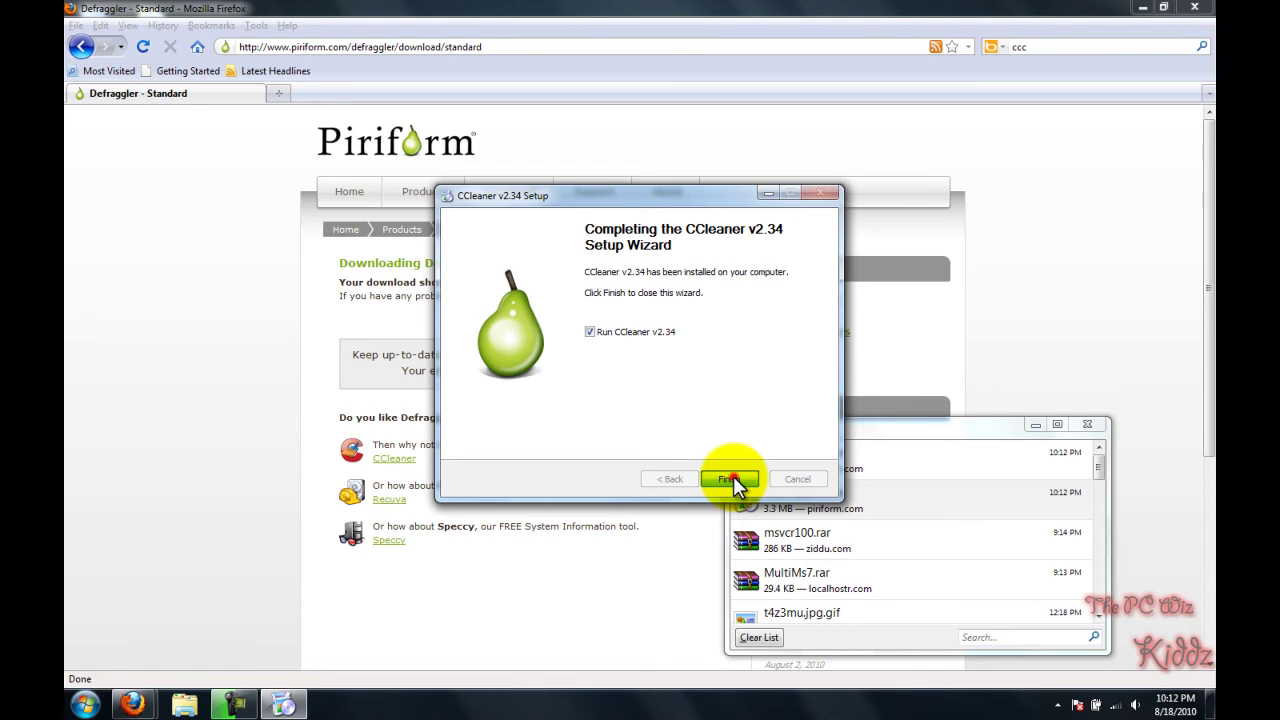
{"action": "left_click", "coordinate": [733, 480]}
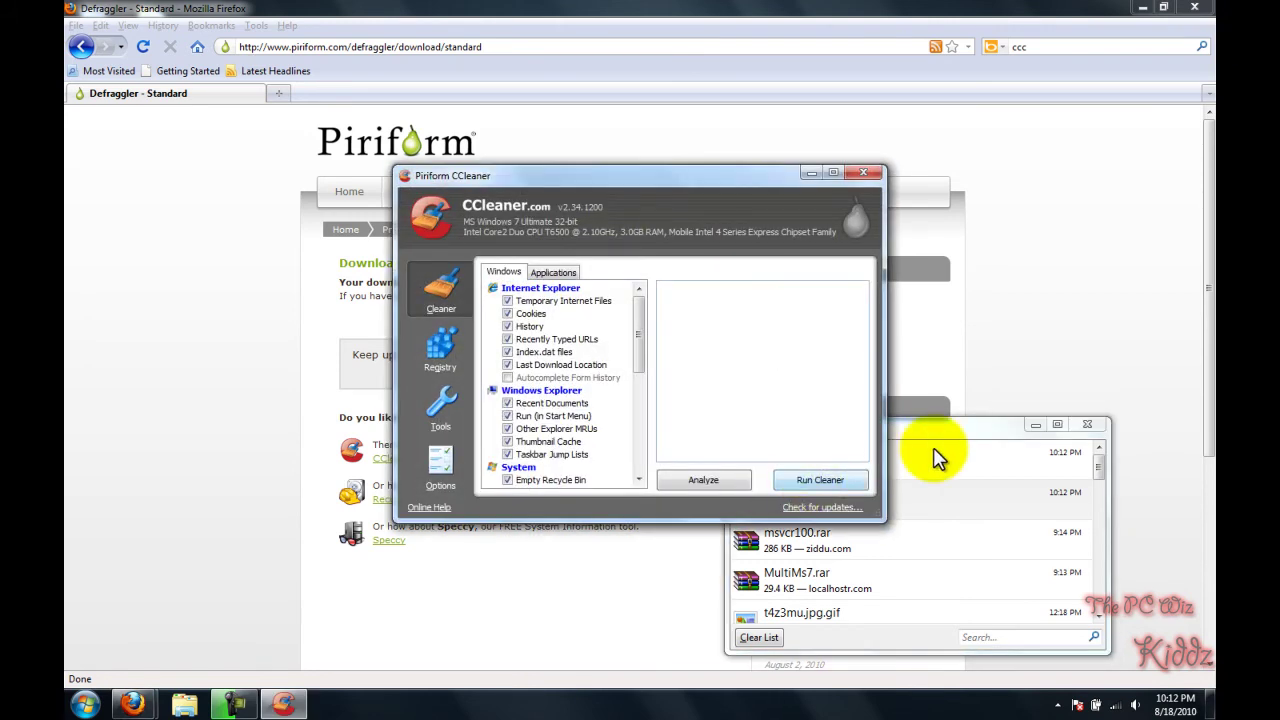
Step: Start an analysis with CCleaner's default cleaning selections and close the Firefox windows
{"action": "left_click_drag", "start_coordinate": [559, 182], "coordinate": [391, 207]}
{"action": "left_click", "coordinate": [557, 509]}
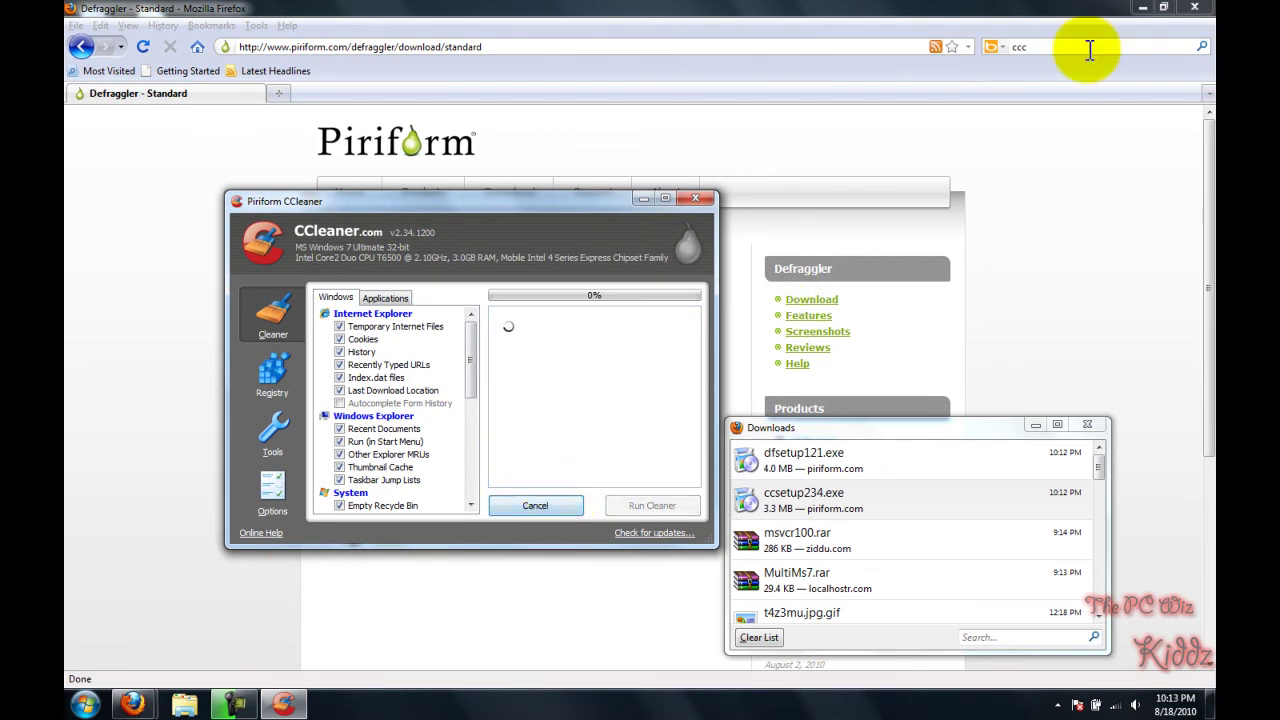
{"action": "left_click", "coordinate": [1205, 10]}
{"action": "left_click", "coordinate": [1196, 8]}
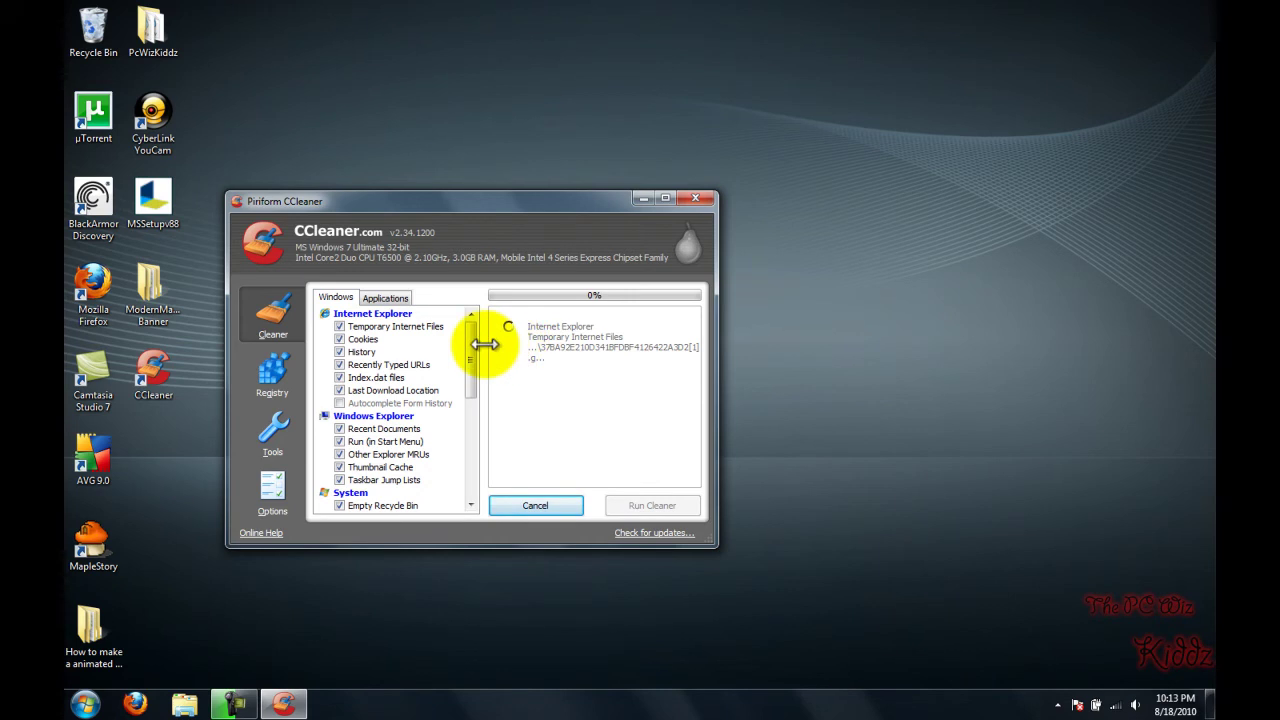
{"action": "mouse_move", "coordinate": [471, 361]}
{"action": "left_mouse_down"}
{"action": "mouse_move", "coordinate": [471, 449]}
{"action": "mouse_move", "coordinate": [461, 372]}
{"action": "mouse_move", "coordinate": [443, 371]}
{"action": "mouse_move", "coordinate": [457, 346]}
{"action": "left_mouse_up"}
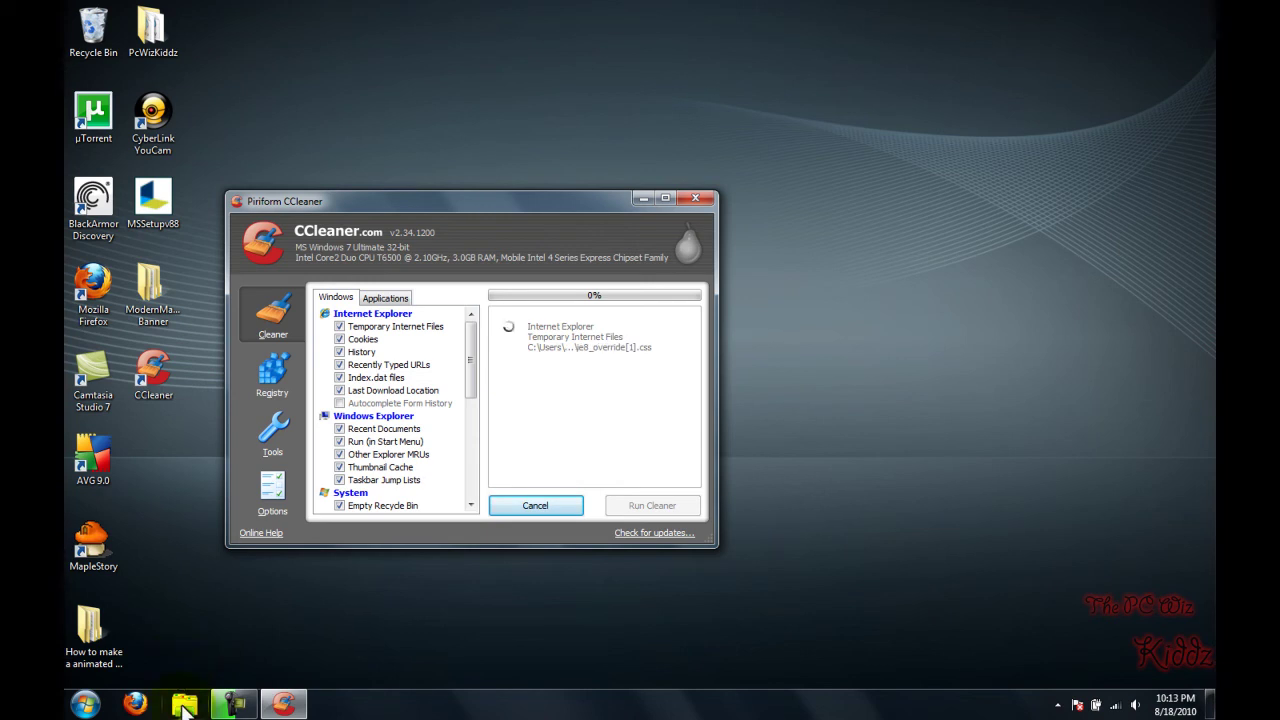
Step: Open the Downloads folder in Windows Explorer, place its window beside CCleaner and look for the Defraggler installer
{"action": "left_click", "coordinate": [85, 705]}
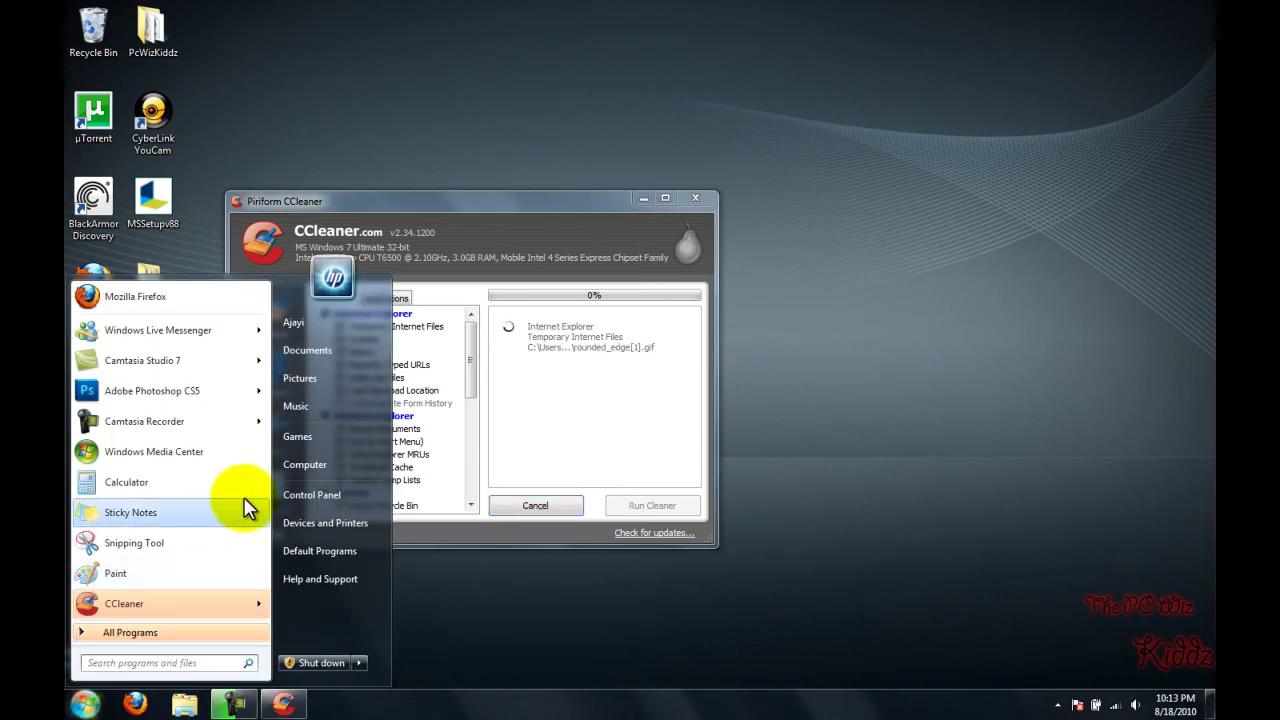
{"action": "left_click", "coordinate": [333, 472]}
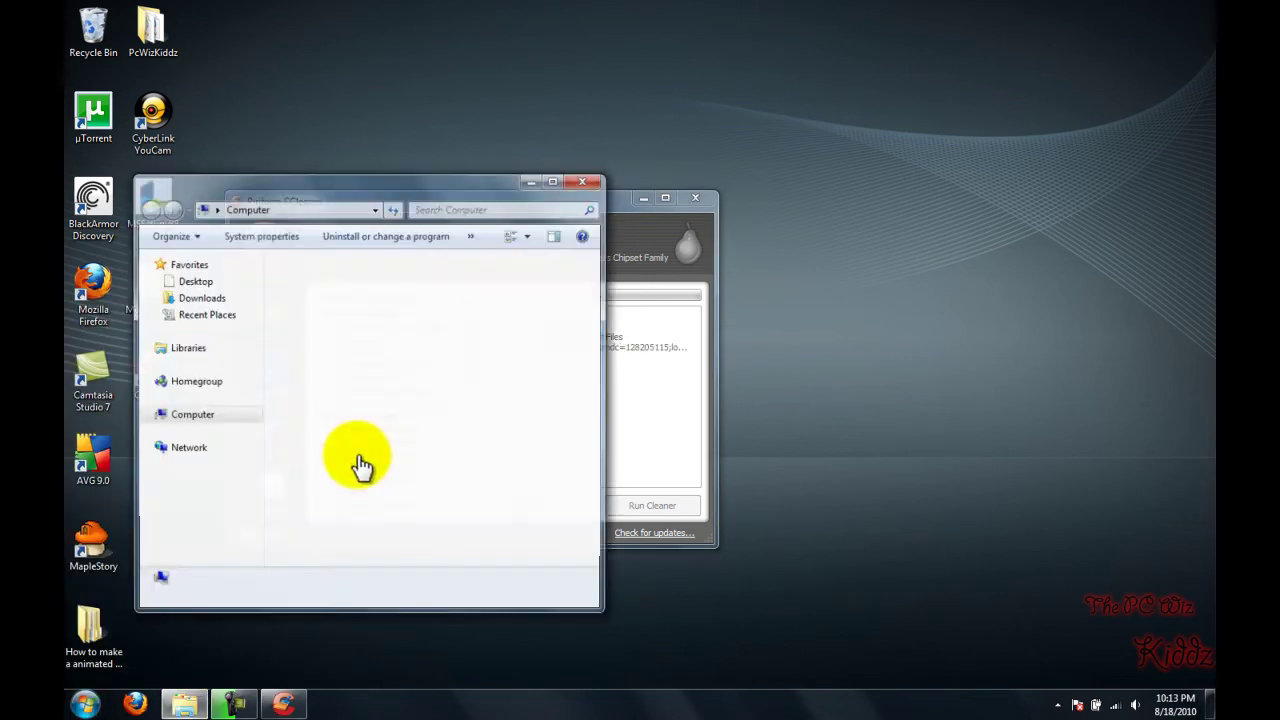
{"action": "left_click", "coordinate": [199, 298]}
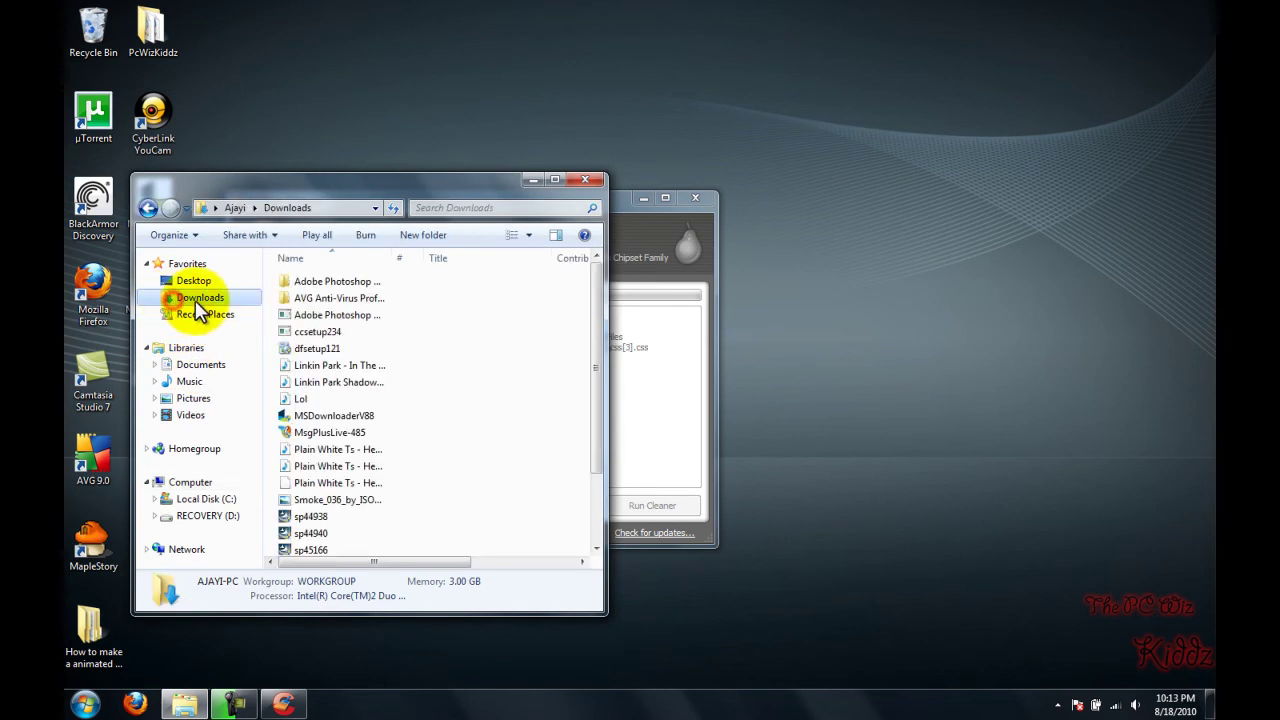
{"action": "left_click_drag", "start_coordinate": [399, 182], "coordinate": [993, 248]}
{"action": "left_click", "coordinate": [993, 363]}
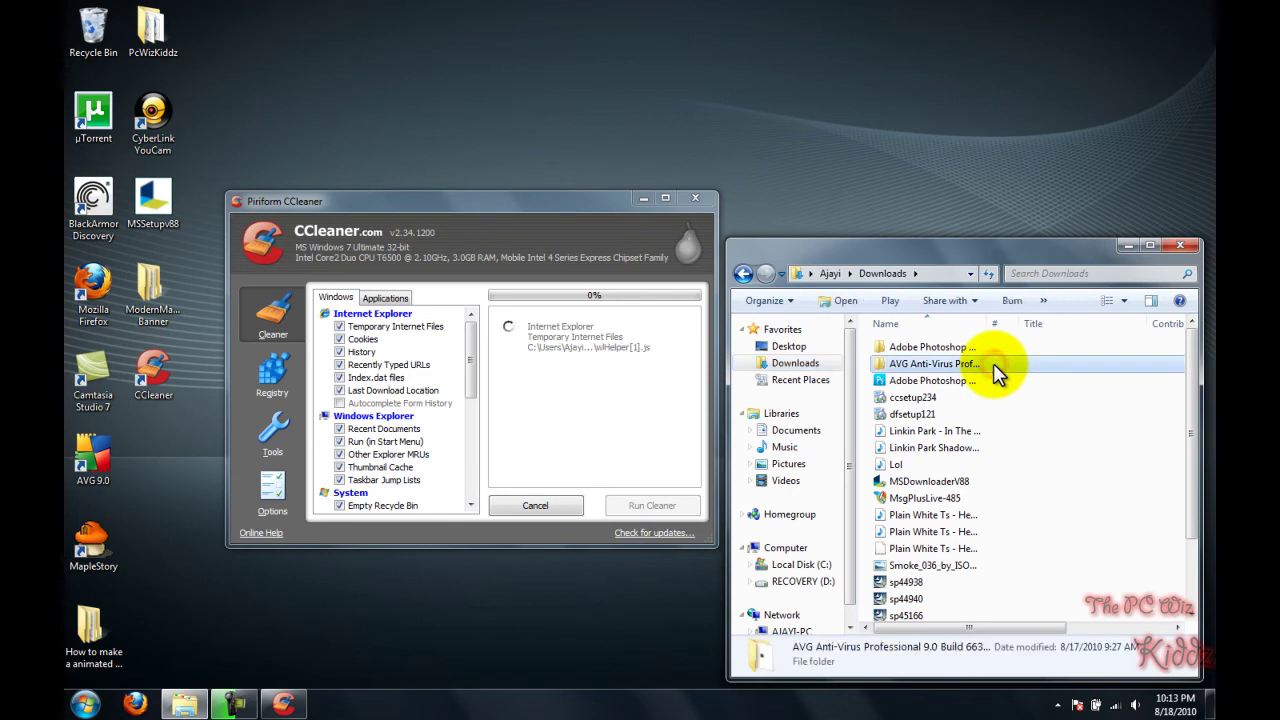
{"action": "scroll", "coordinate": [998, 378], "scroll_direction": "down", "scroll_amount": 2}
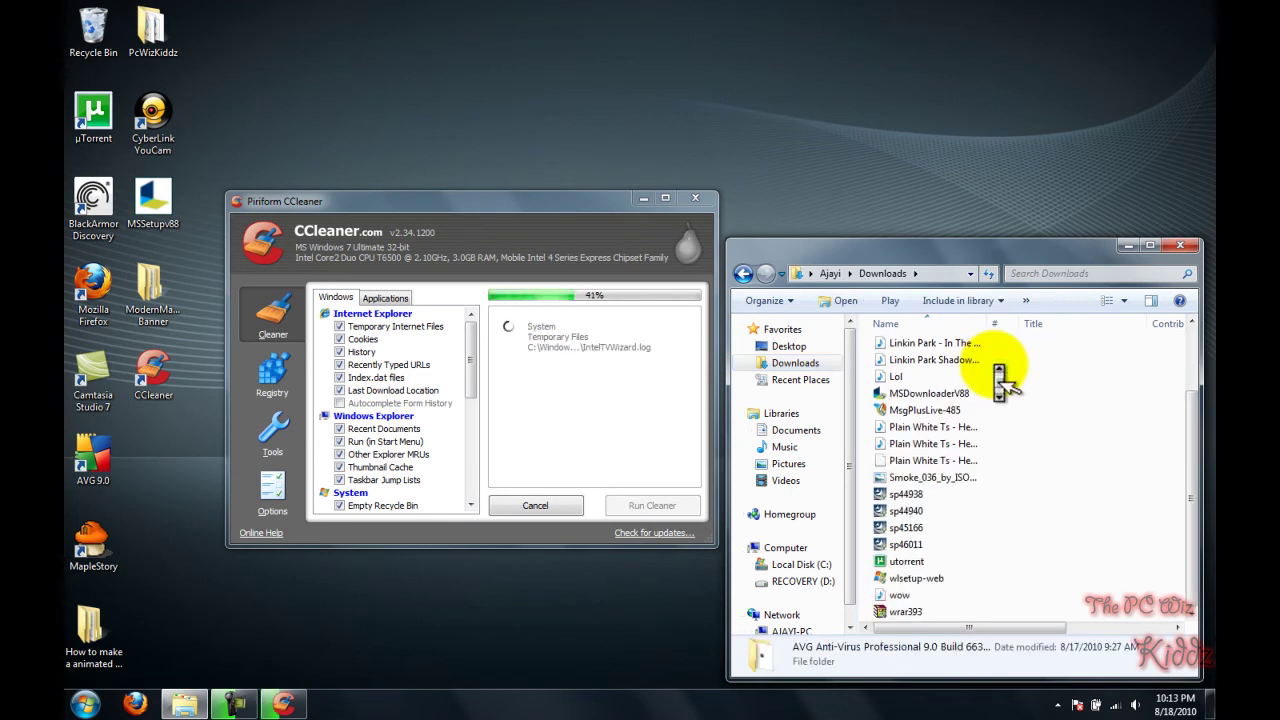
{"action": "scroll", "coordinate": [998, 378], "scroll_direction": "up", "scroll_amount": 2}
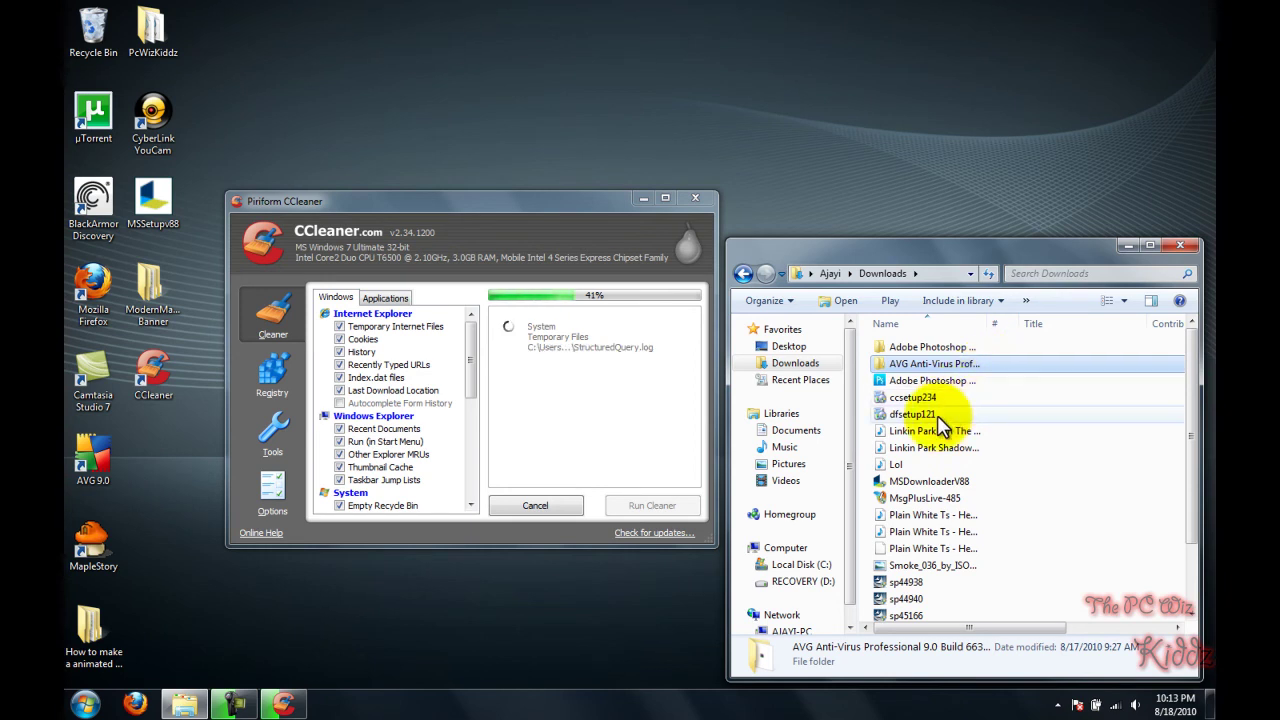
Step: Launch the dfsetup121 installer, close the Downloads folder and choose English as the installer language
{"action": "left_click", "coordinate": [938, 414]}
{"action": "left_click", "coordinate": [1184, 230]}
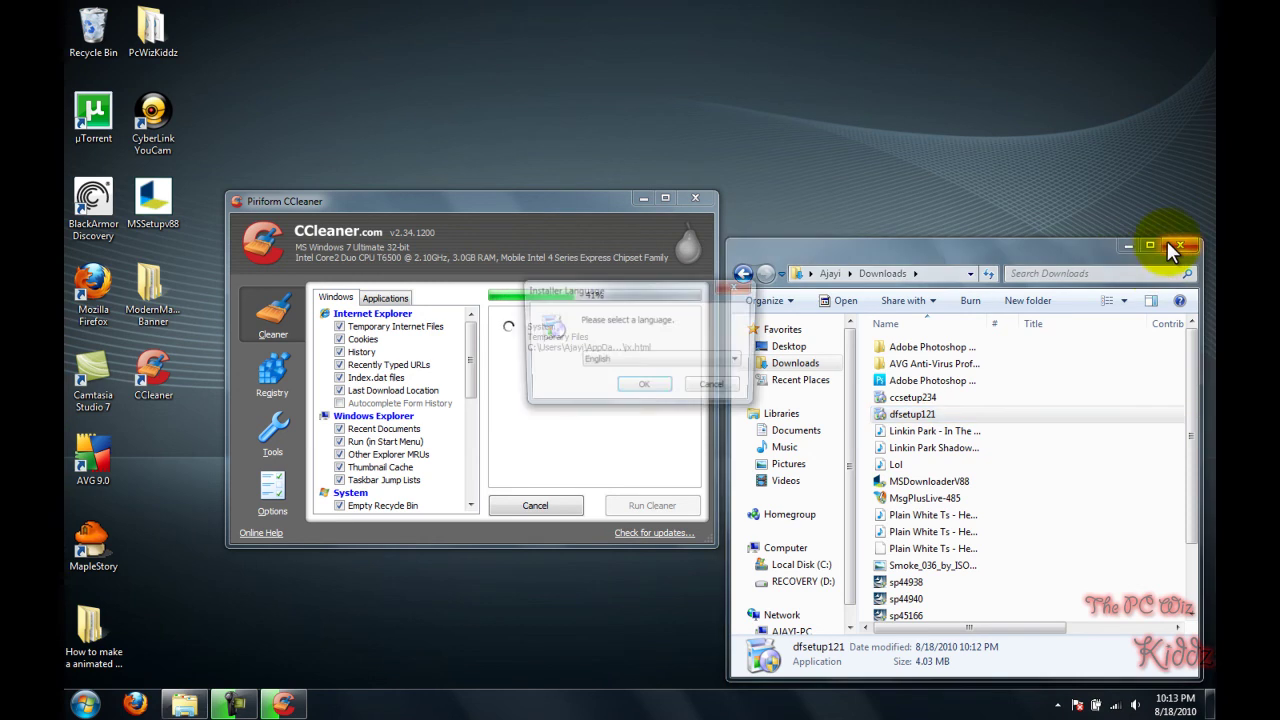
{"action": "left_click", "coordinate": [1180, 245]}
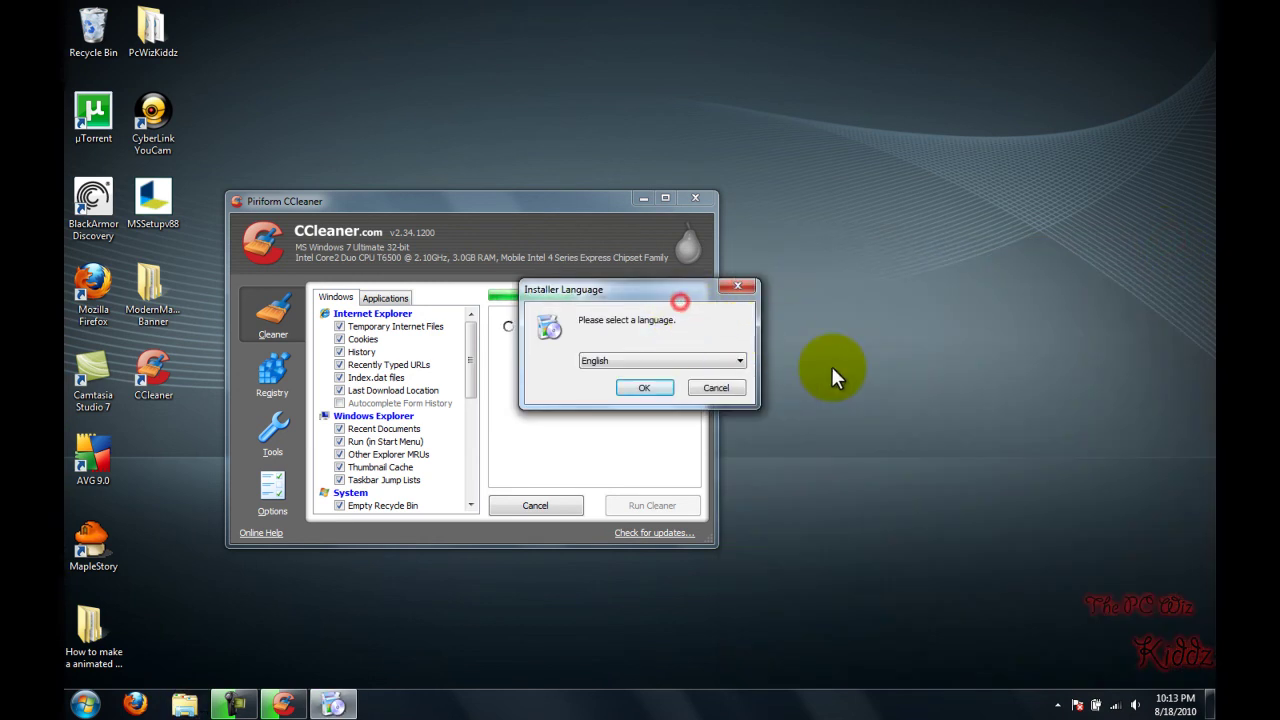
{"action": "left_click_drag", "start_coordinate": [667, 297], "coordinate": [930, 392]}
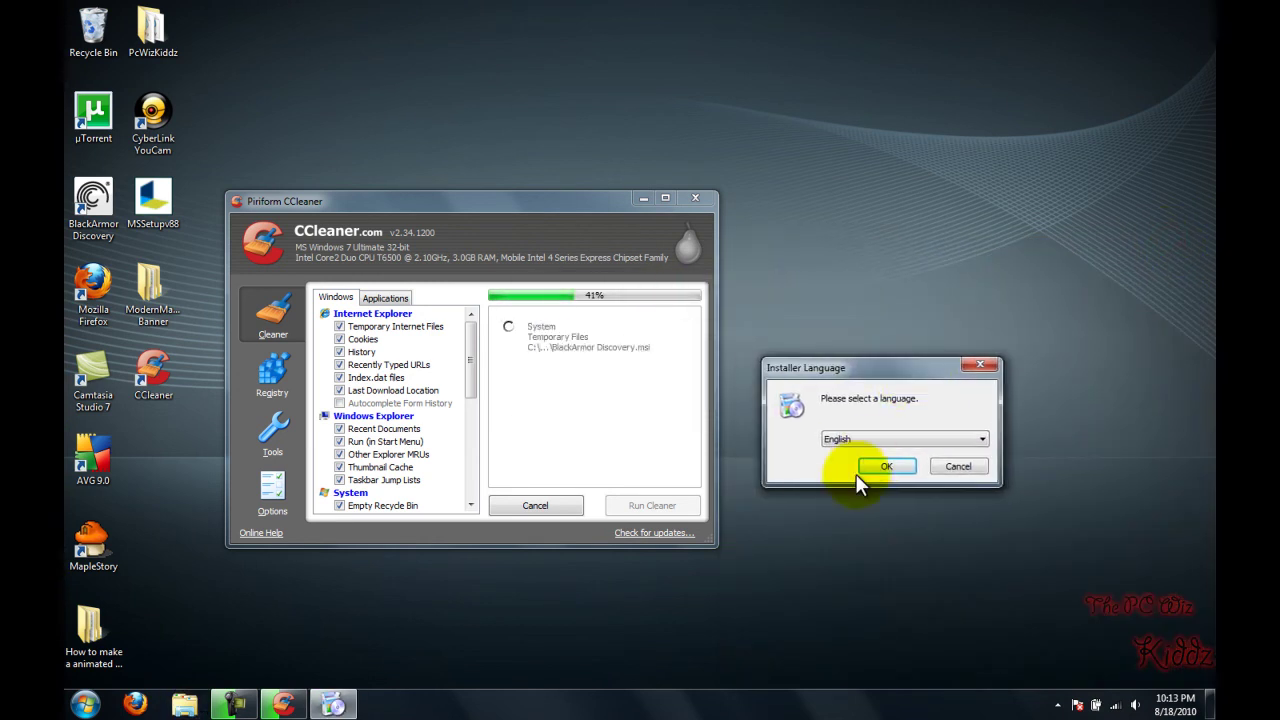
{"action": "left_click", "coordinate": [880, 467]}
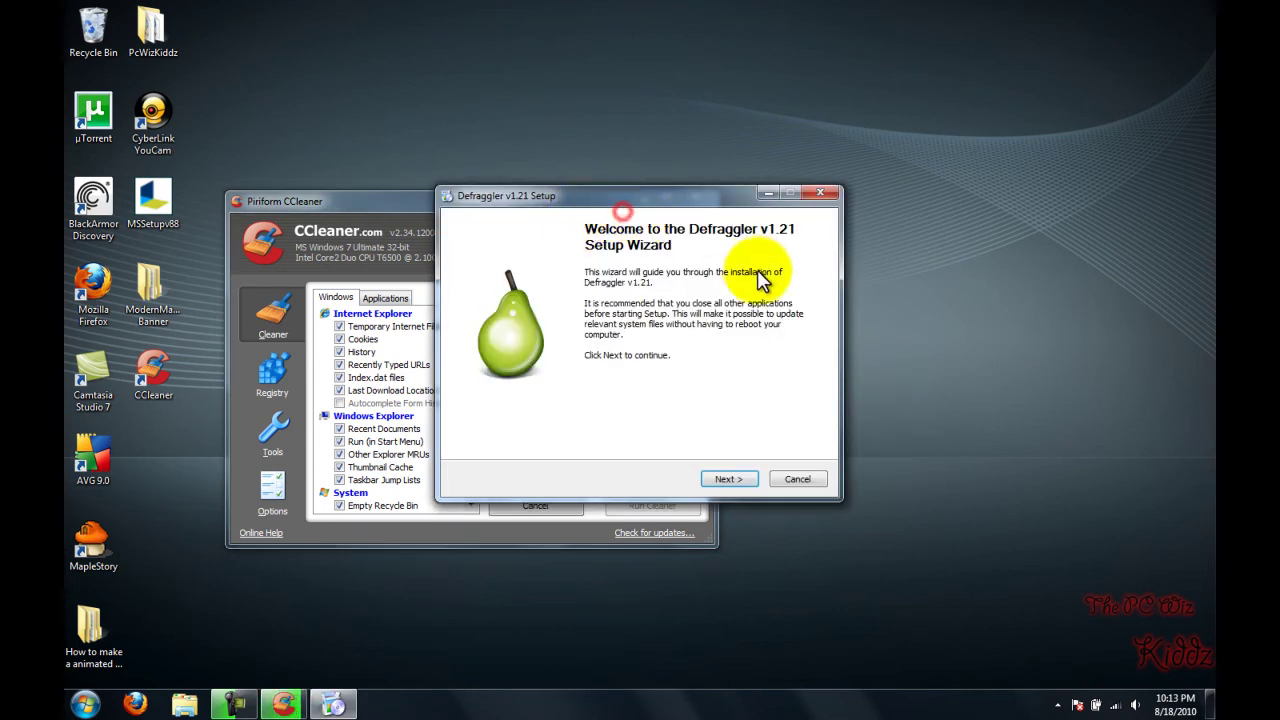
Step: Move the Defraggler v1.21 Setup window clear of CCleaner and advance the wizard to the license agreement
{"action": "left_click_drag", "start_coordinate": [678, 188], "coordinate": [996, 266]}
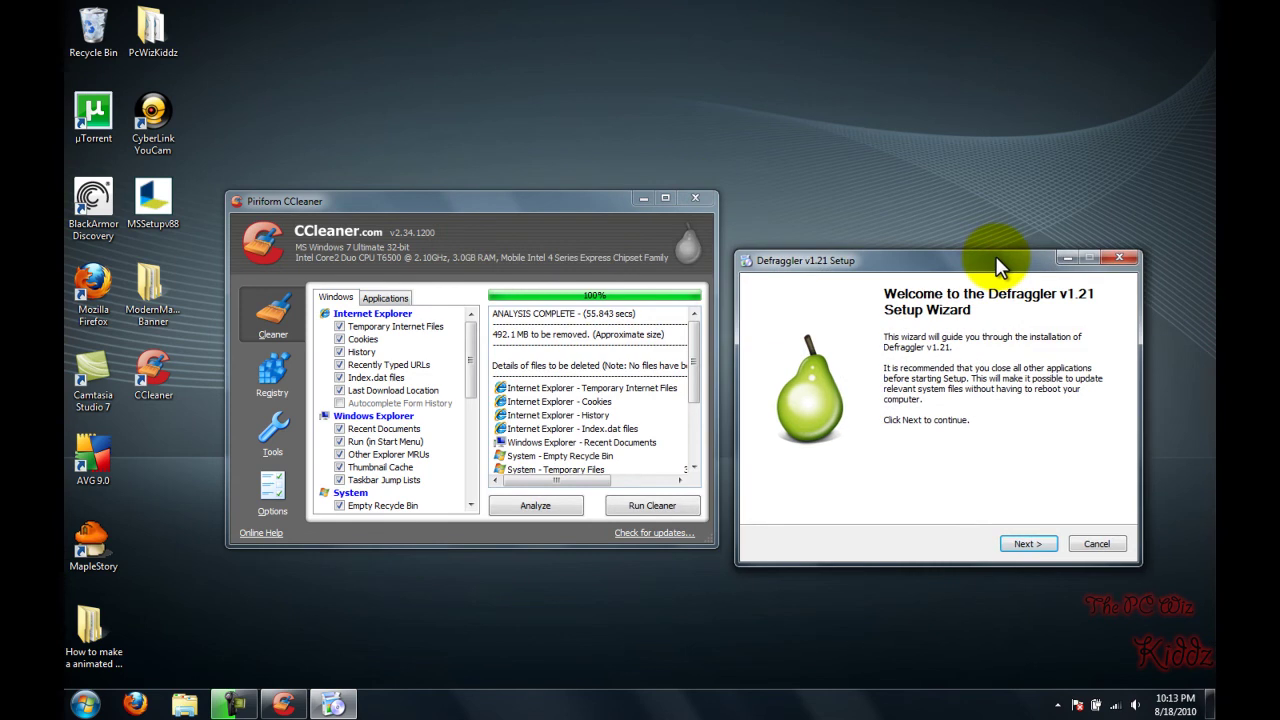
{"action": "left_click", "coordinate": [1027, 544]}
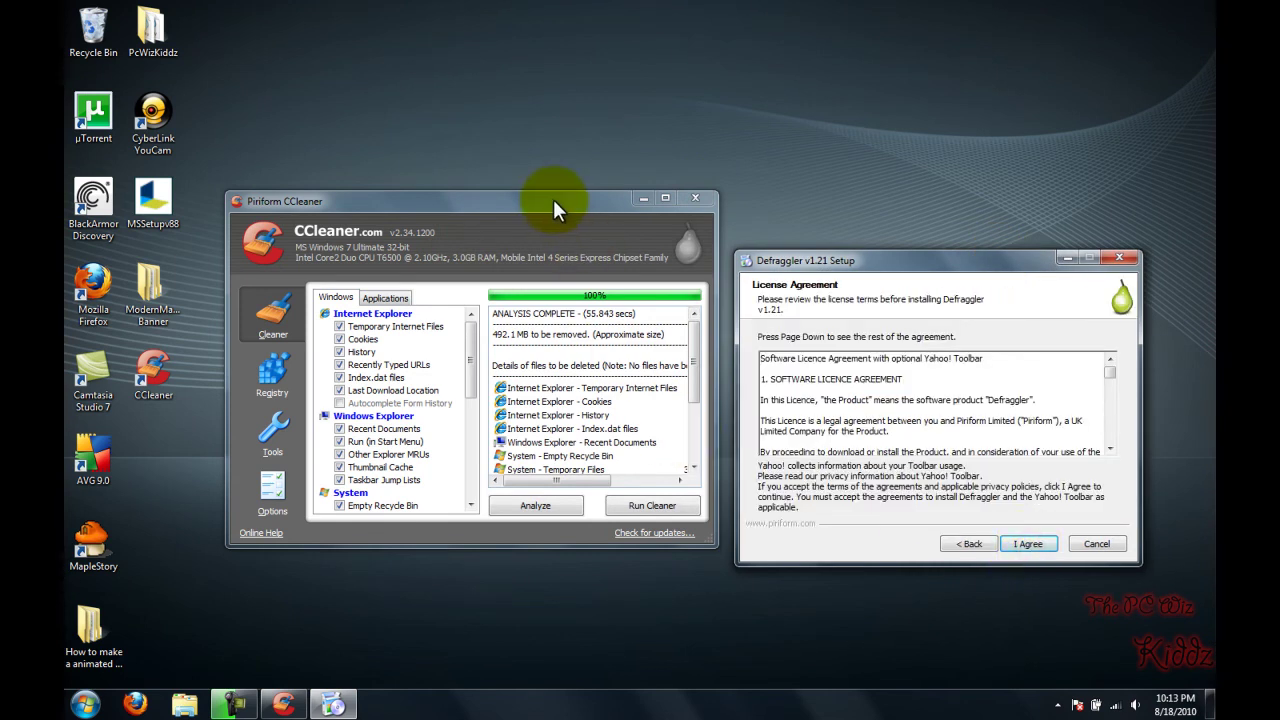
Step: Review the list of files found by CCleaner's analysis, then run the cleaner and confirm the permanent deletion
{"action": "left_click_drag", "start_coordinate": [553, 199], "coordinate": [494, 200]}
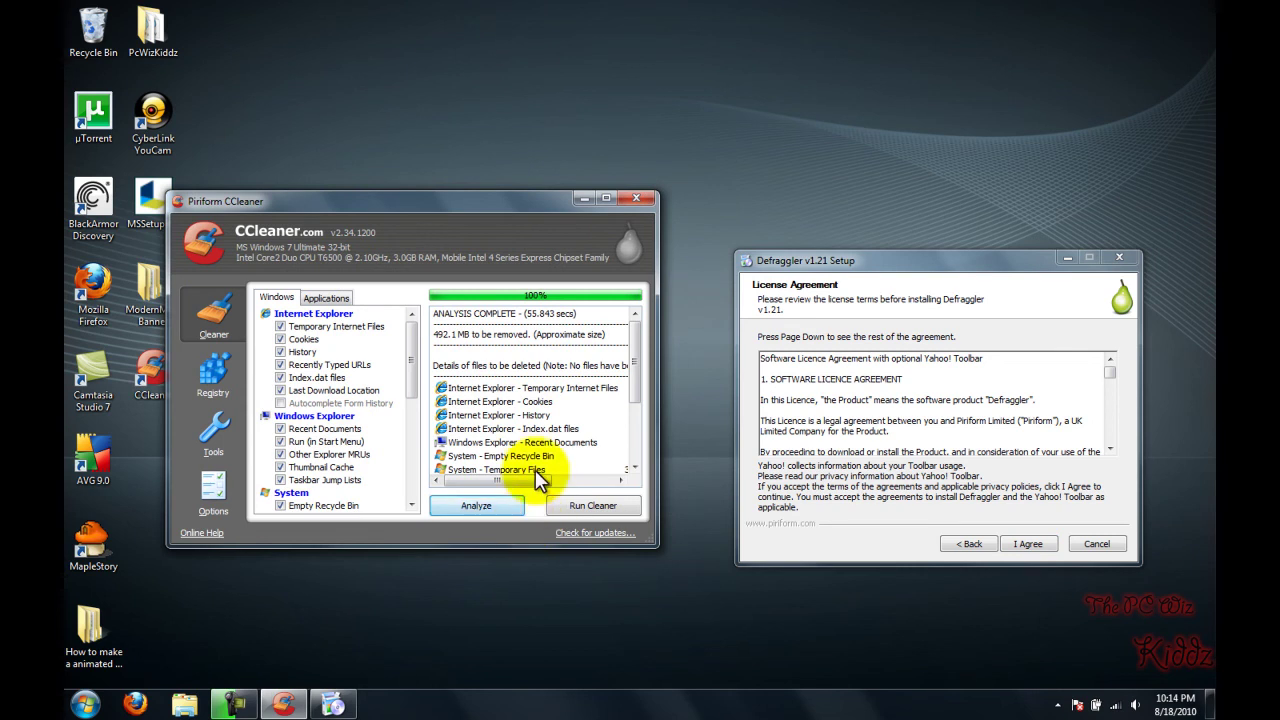
{"action": "left_click_drag", "start_coordinate": [633, 378], "coordinate": [614, 444]}
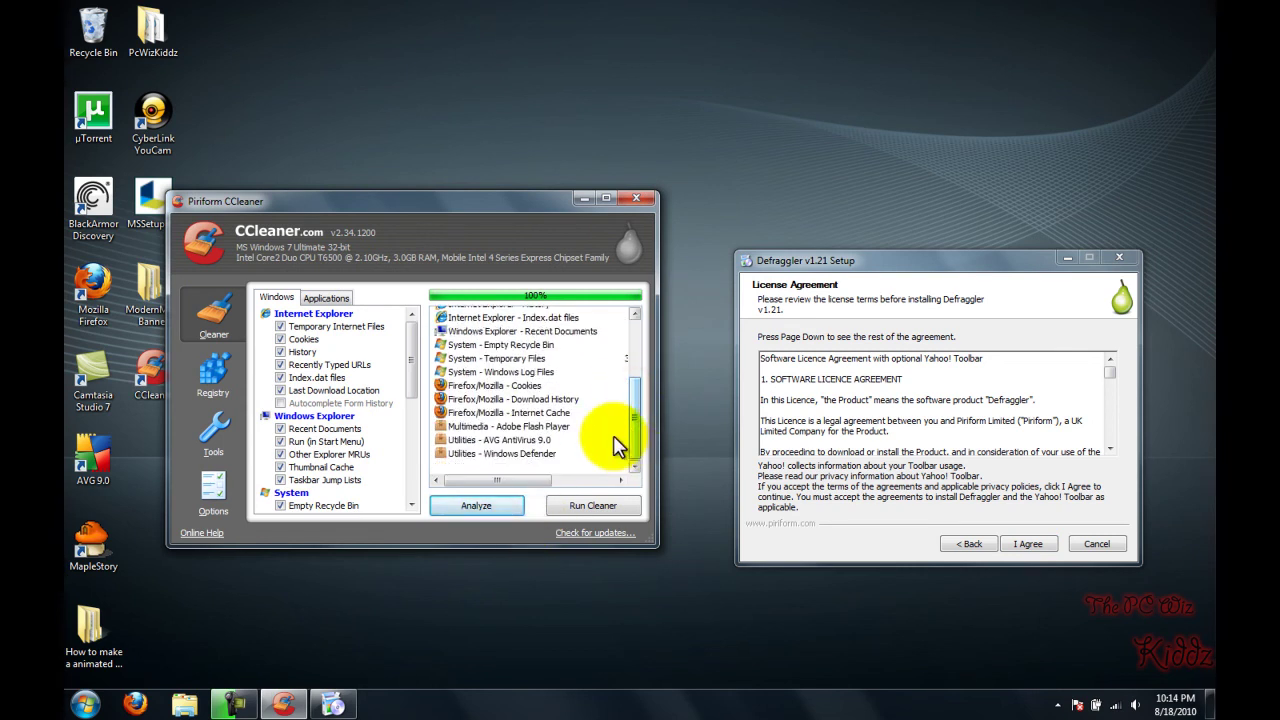
{"action": "left_click", "coordinate": [566, 506]}
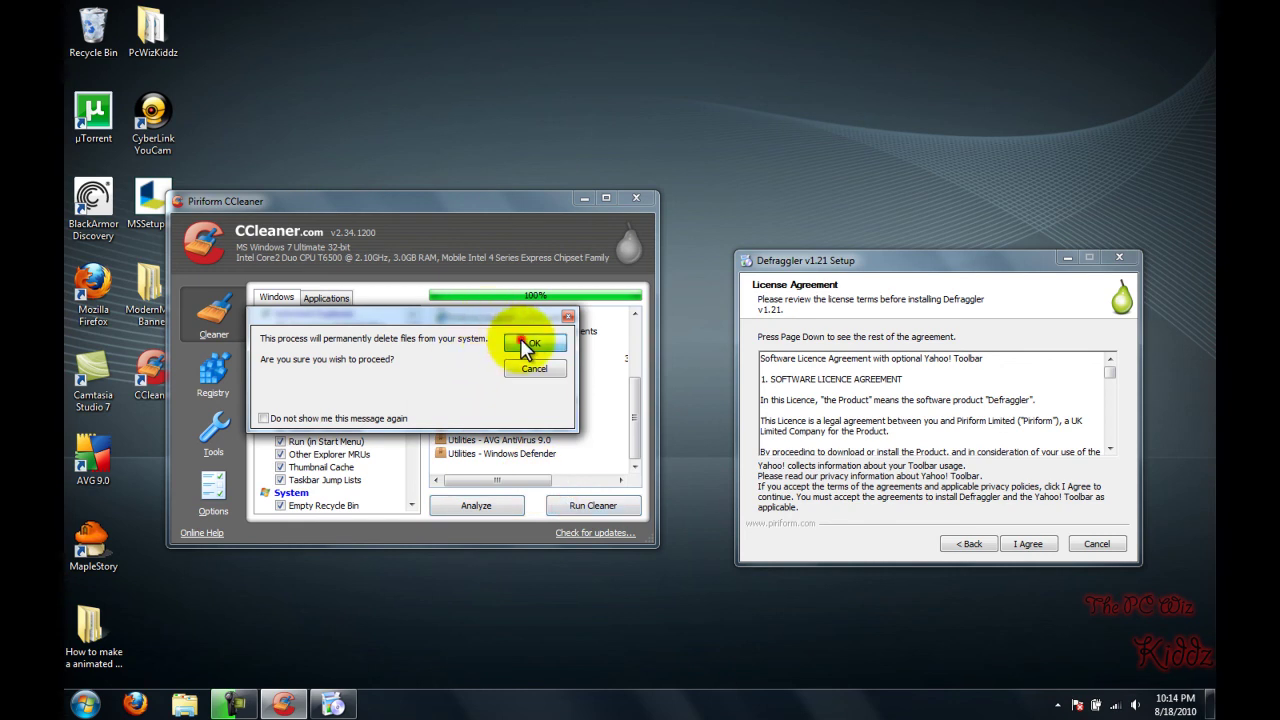
{"action": "left_click", "coordinate": [527, 345]}
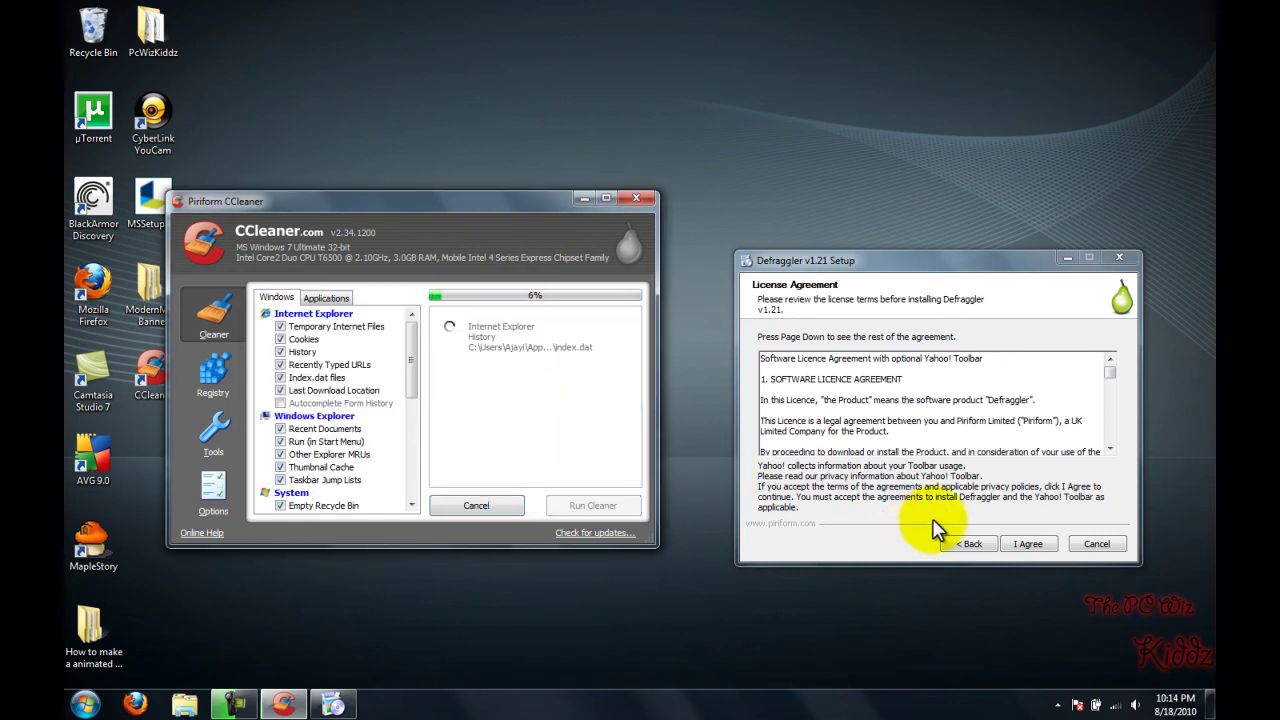
Step: Accept Defraggler's license agreement, keep the destination folder C:\Program Files\Defraggler, and close CCleaner
{"action": "left_click", "coordinate": [1004, 543]}
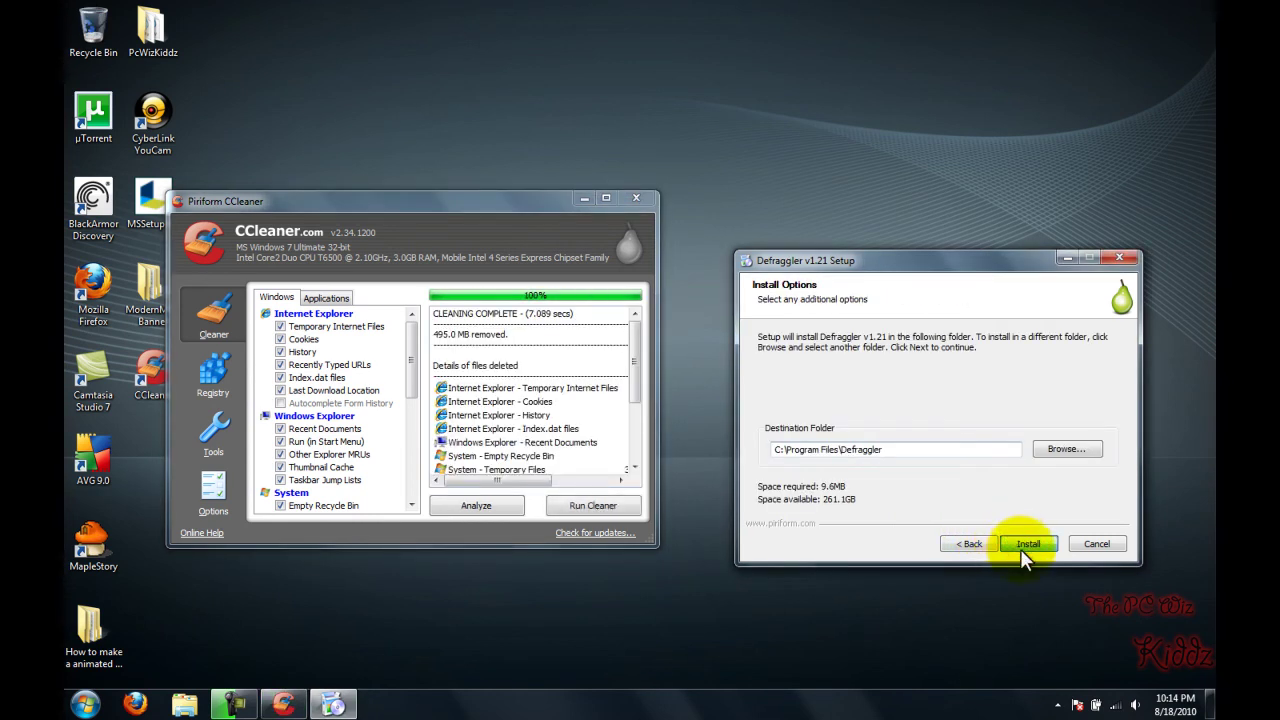
{"action": "left_click", "coordinate": [1018, 548]}
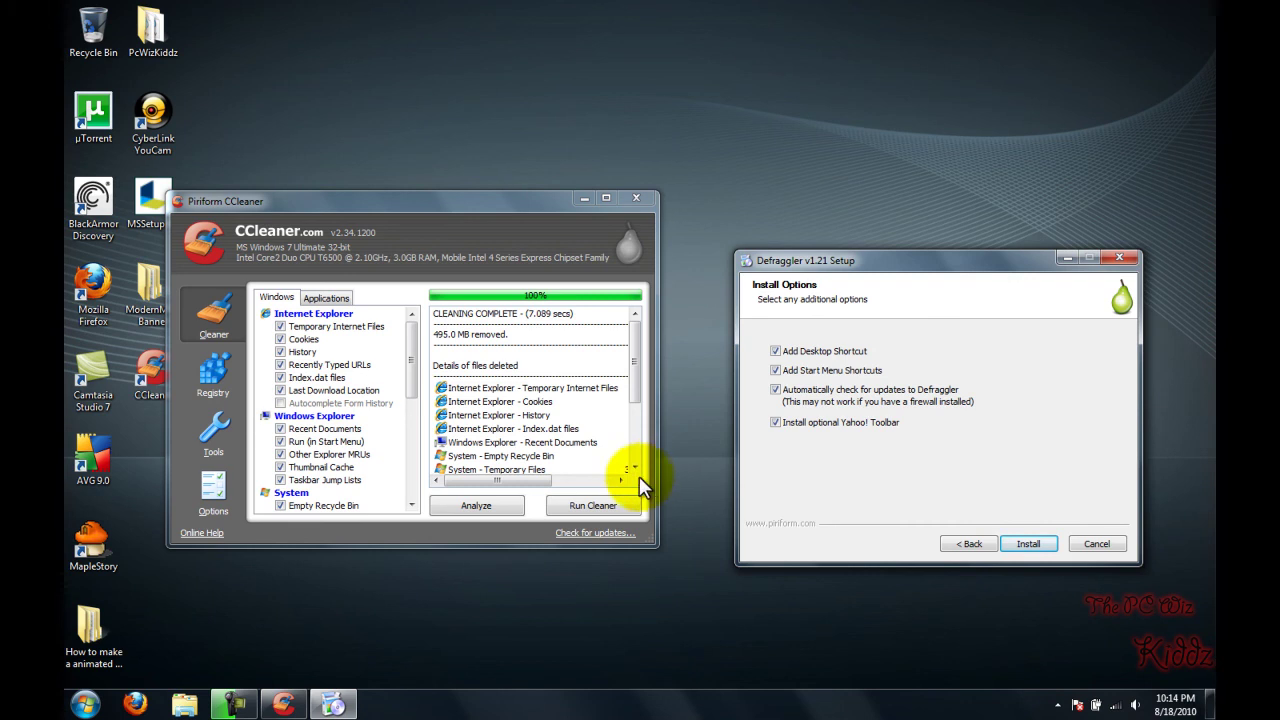
{"action": "left_click", "coordinate": [633, 201]}
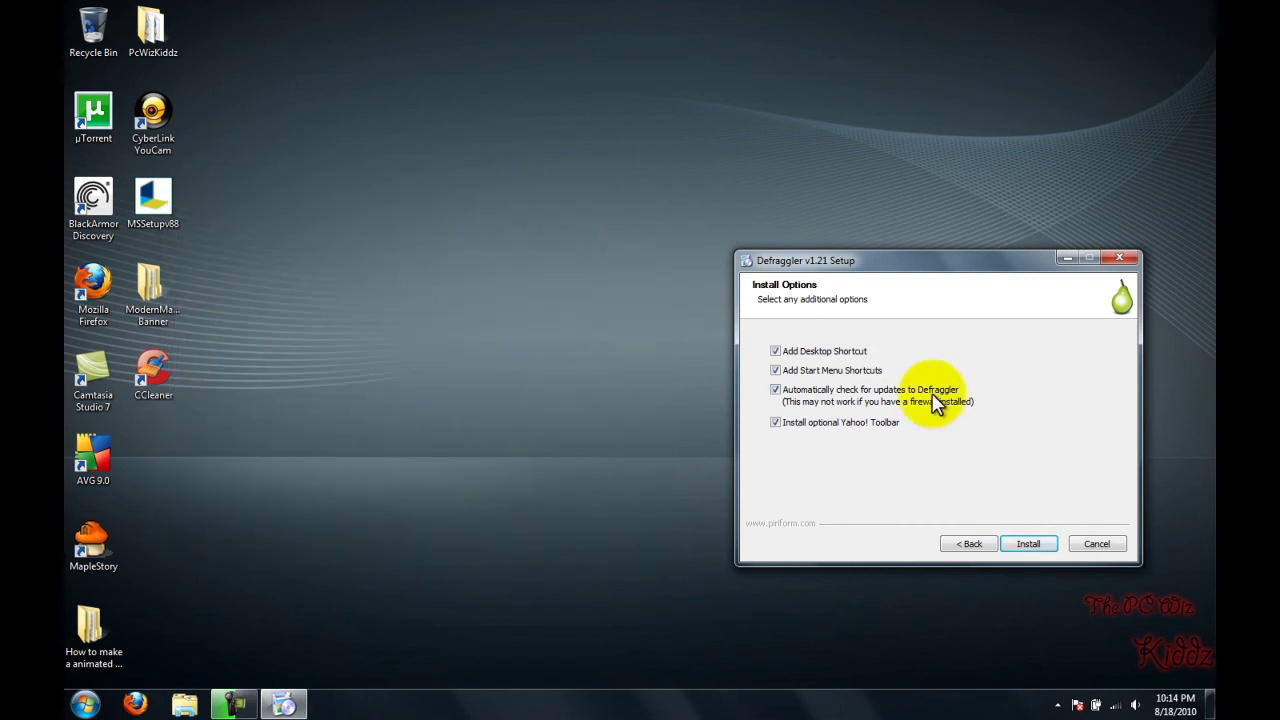
Step: Install Defraggler without the optional Yahoo! Toolbar and finish the setup with Run Defraggler v1.21 enabled
{"action": "left_click", "coordinate": [778, 422]}
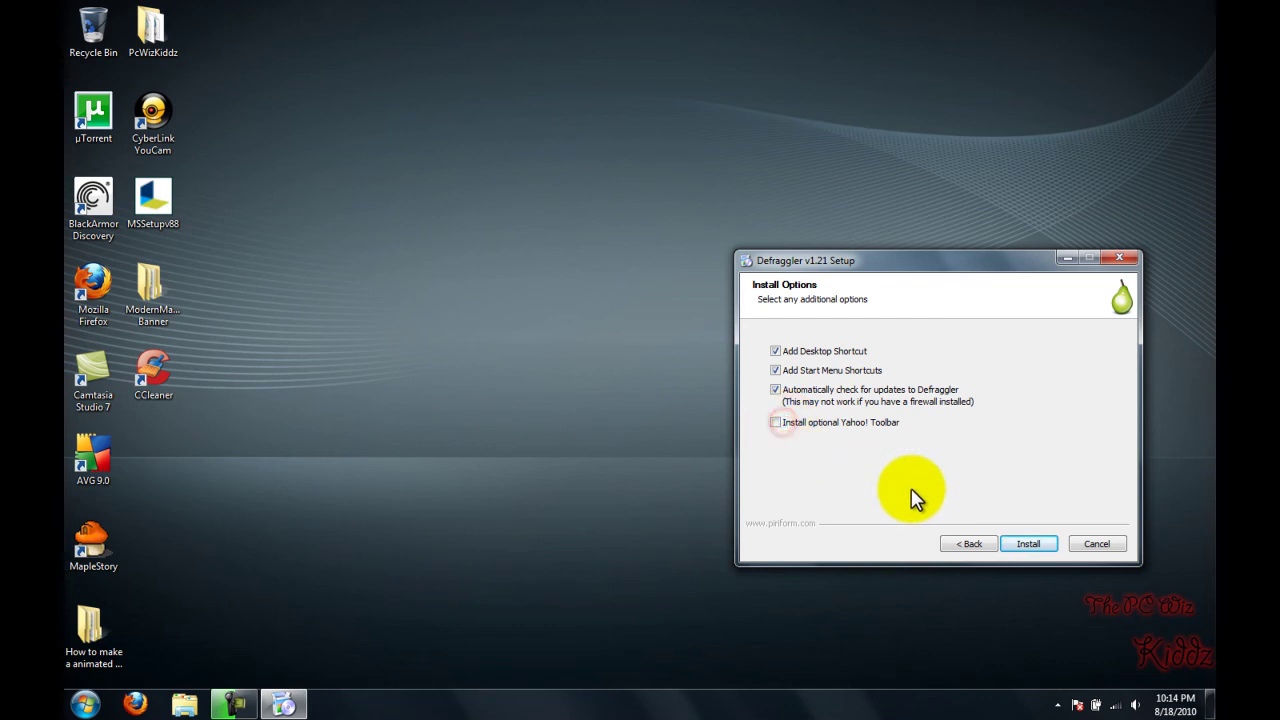
{"action": "left_click", "coordinate": [1030, 545]}
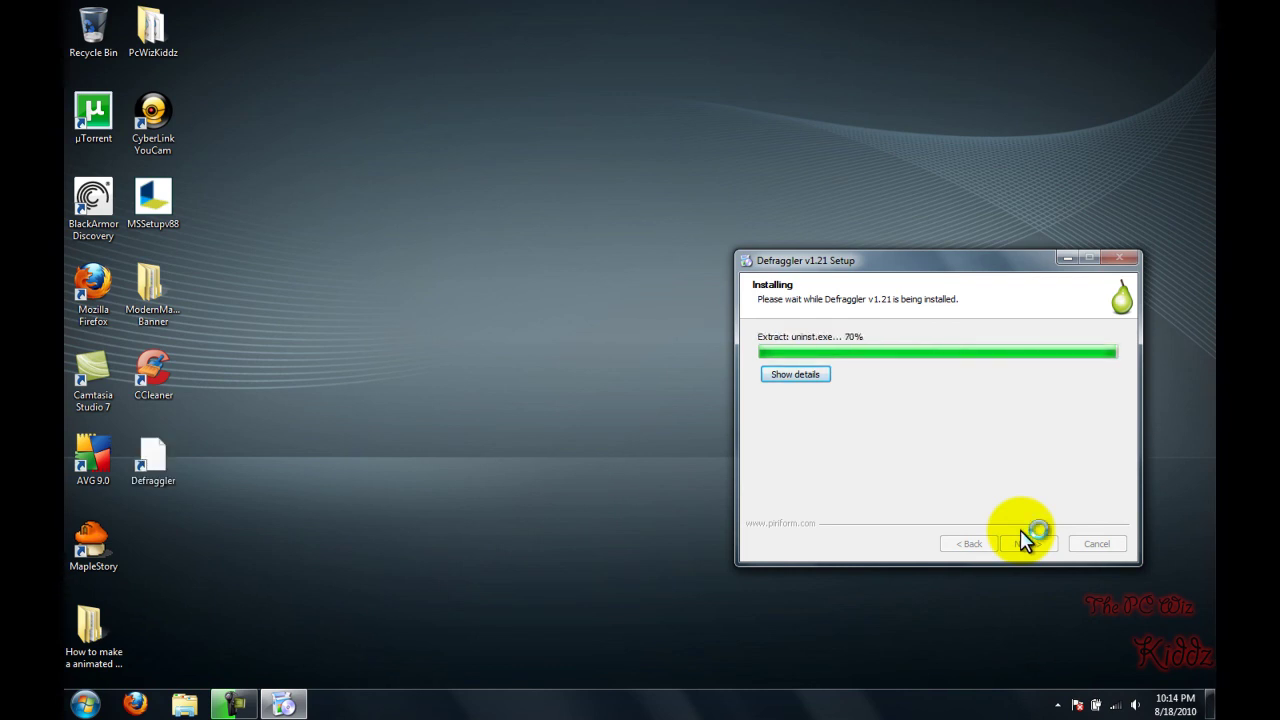
{"action": "left_click", "coordinate": [1024, 542]}
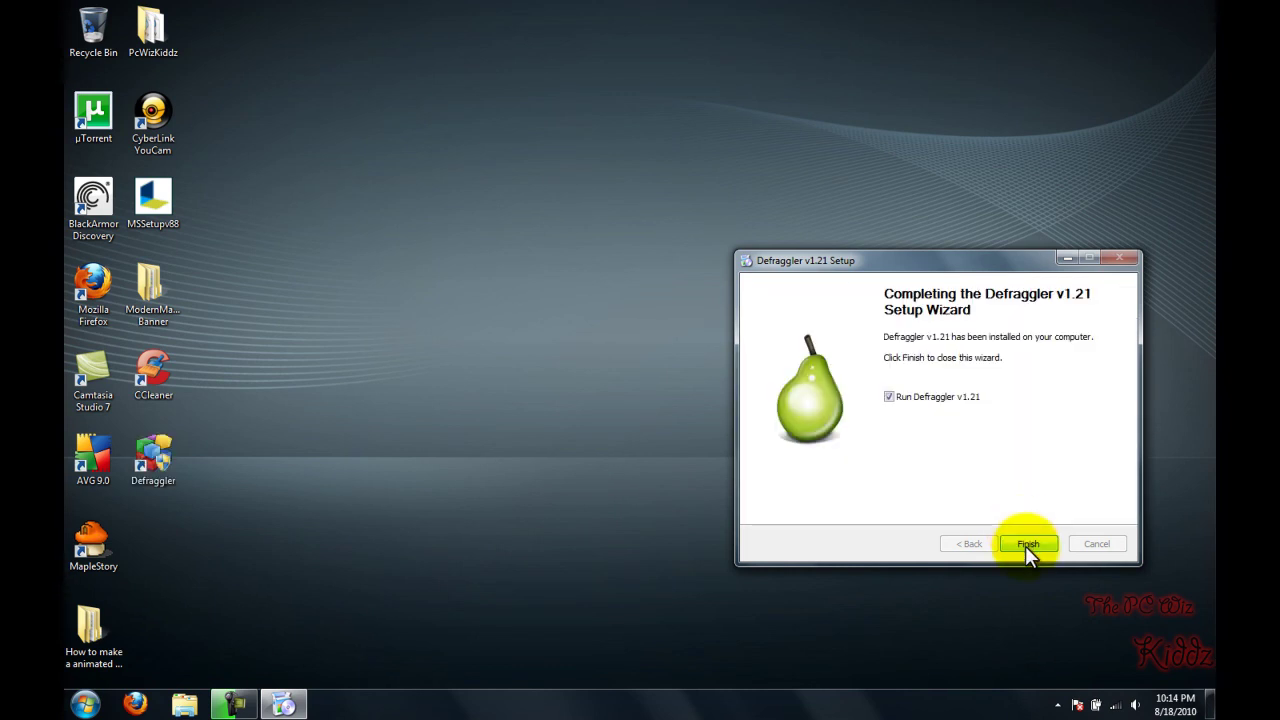
{"action": "left_click", "coordinate": [1027, 544]}
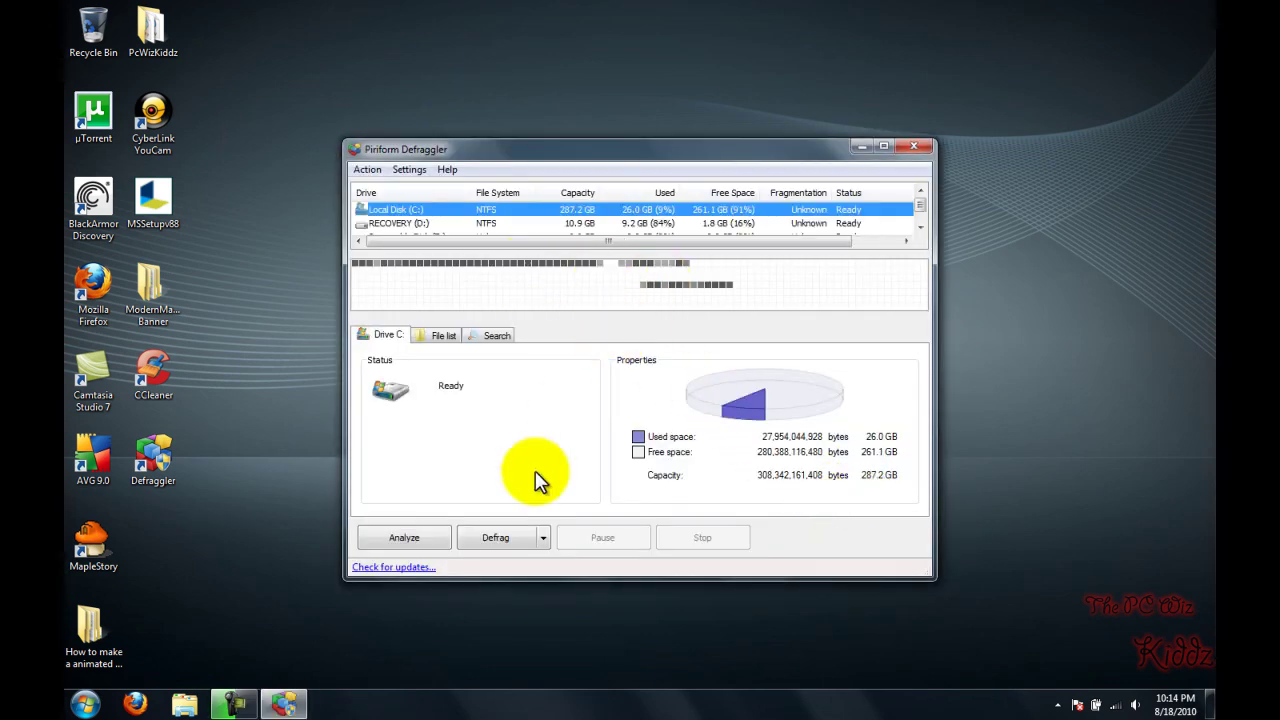
Step: Start a fragmentation analysis of Local Disk (C:) in Defraggler
{"action": "left_click", "coordinate": [440, 538]}
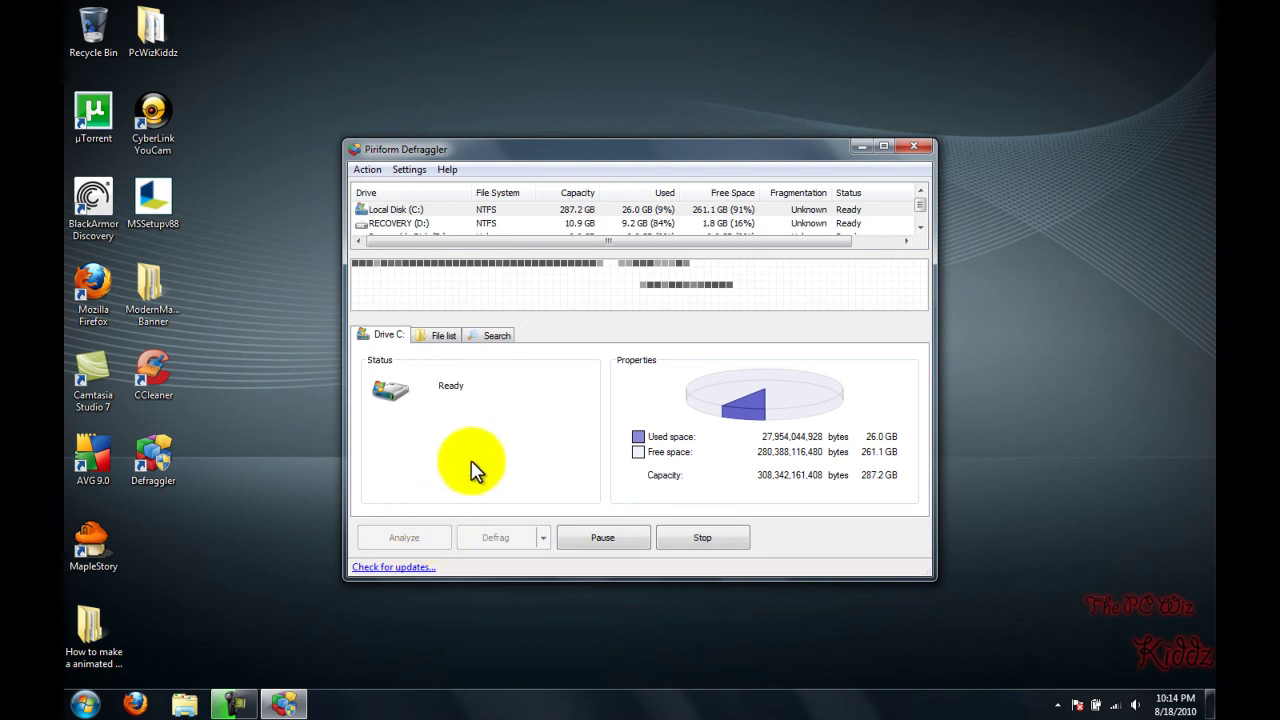